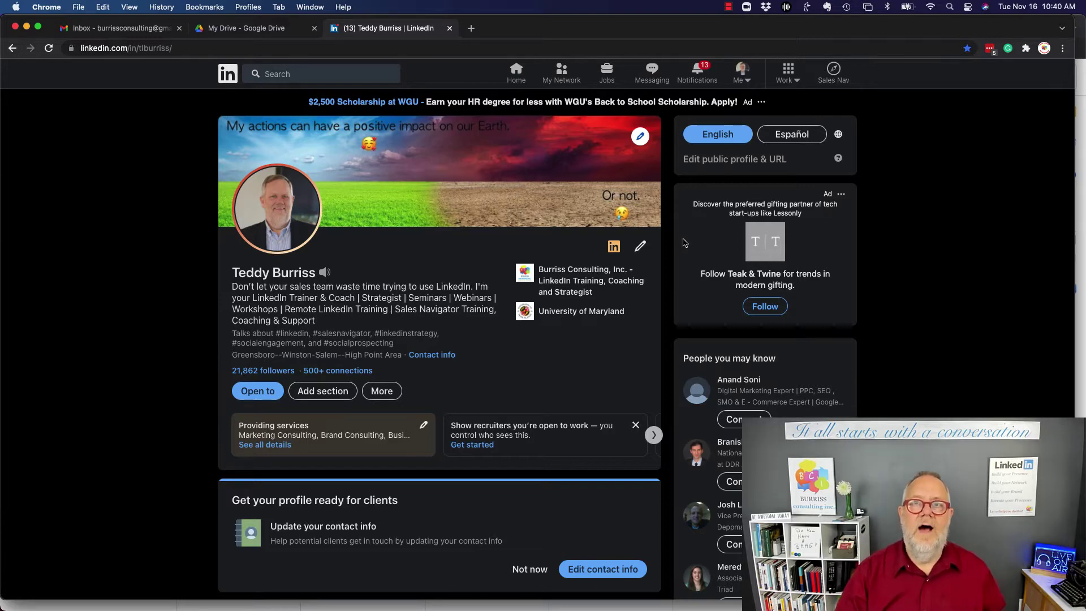
Open the Featured section's add options, then close them without choosing anything.
scroll(502, 335, "down", 15)
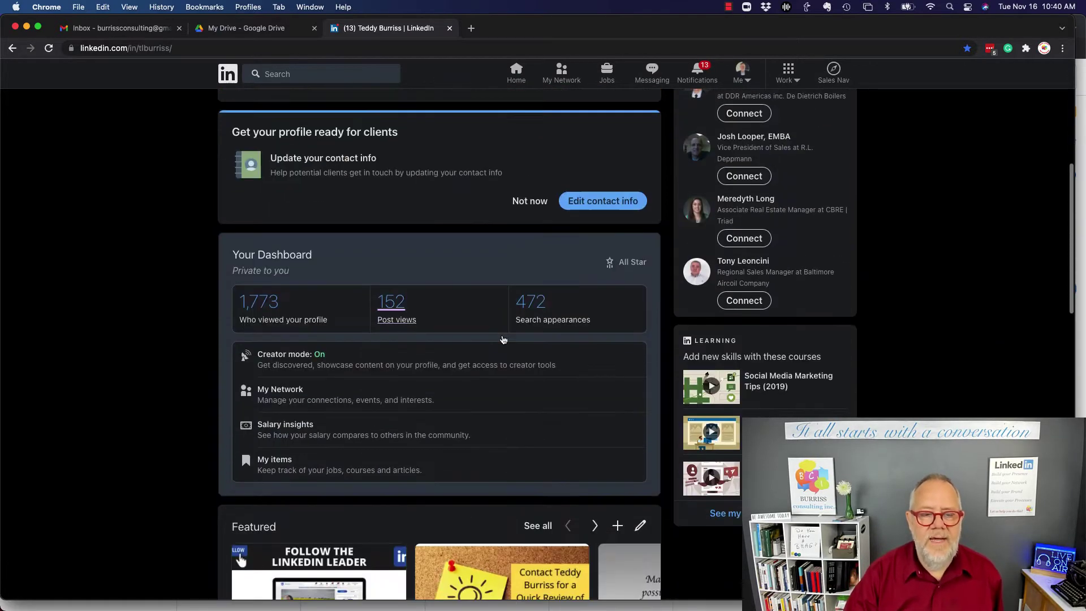
scroll(502, 339, "down", 1)
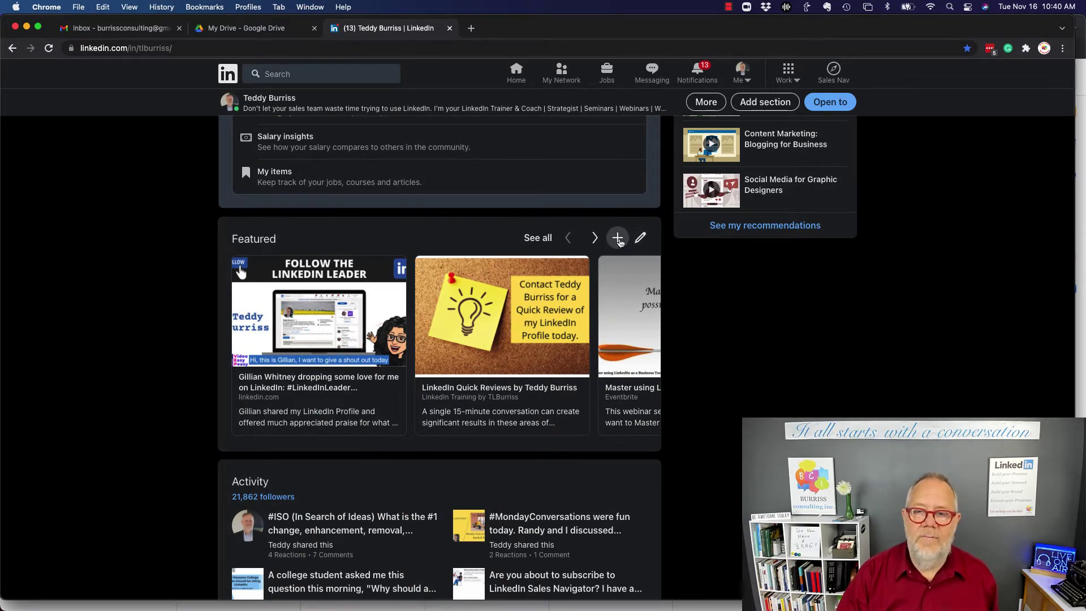
left_click(618, 238)
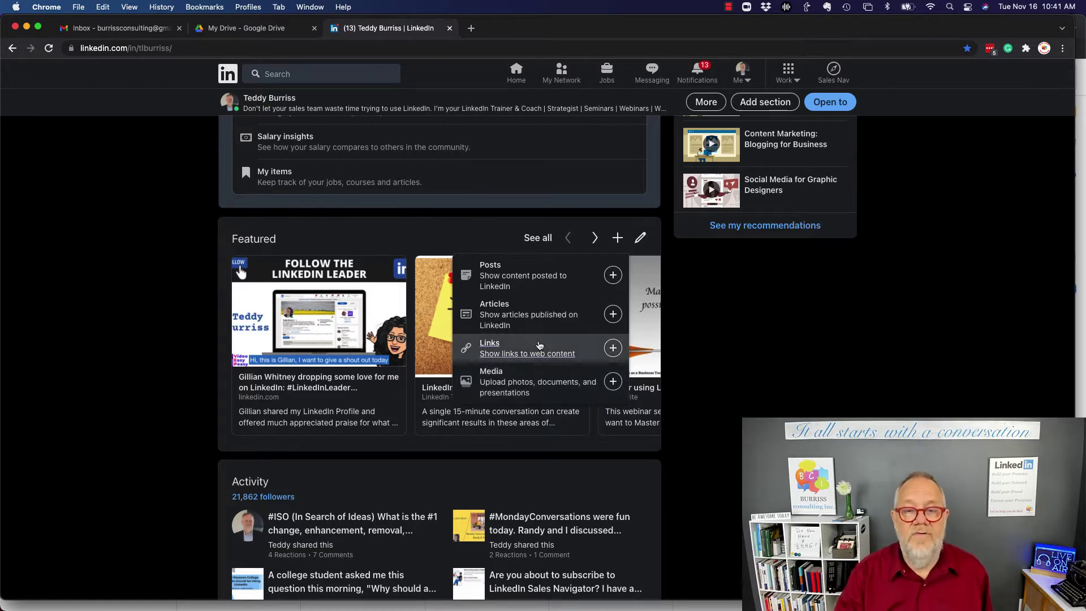
left_click(493, 240)
Highlight the Experience heading and open the first experience entry, then close it unsaved.
scroll(431, 253, "down", 10)
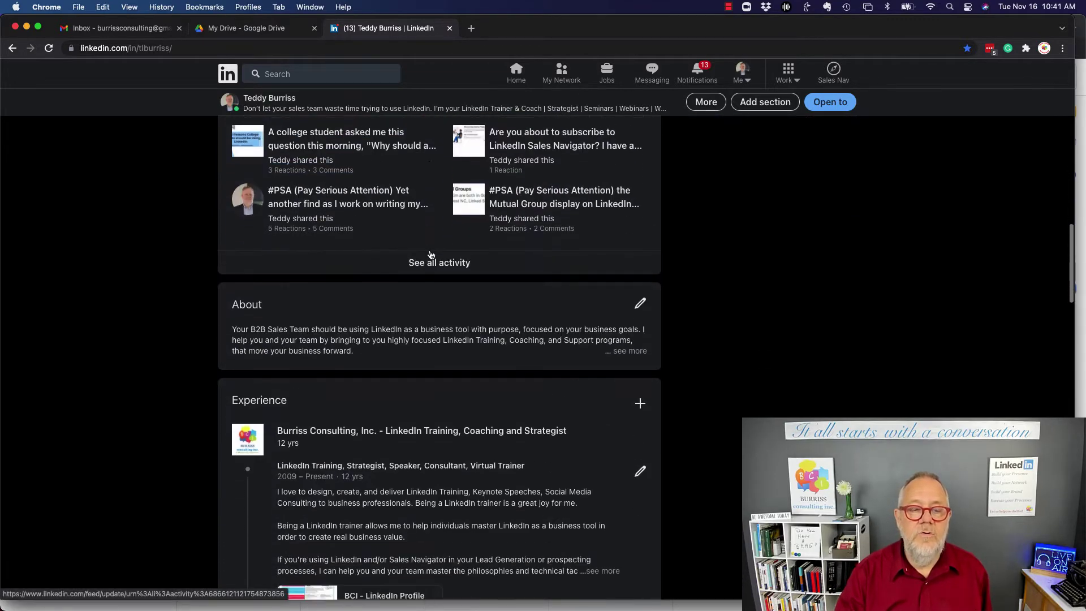
scroll(430, 254, "down", 2)
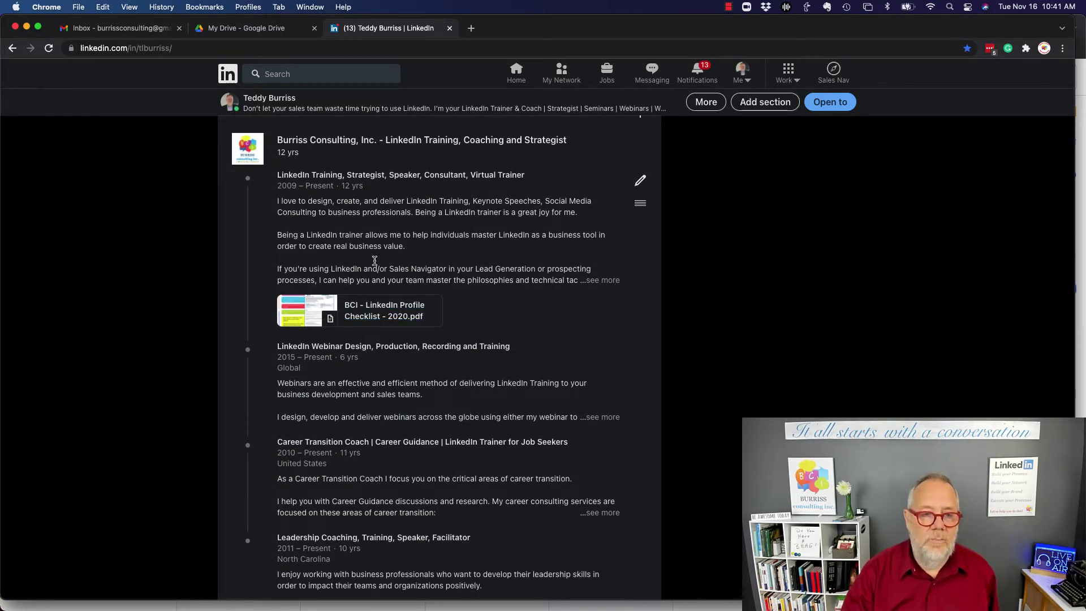
scroll(384, 335, "up", 1)
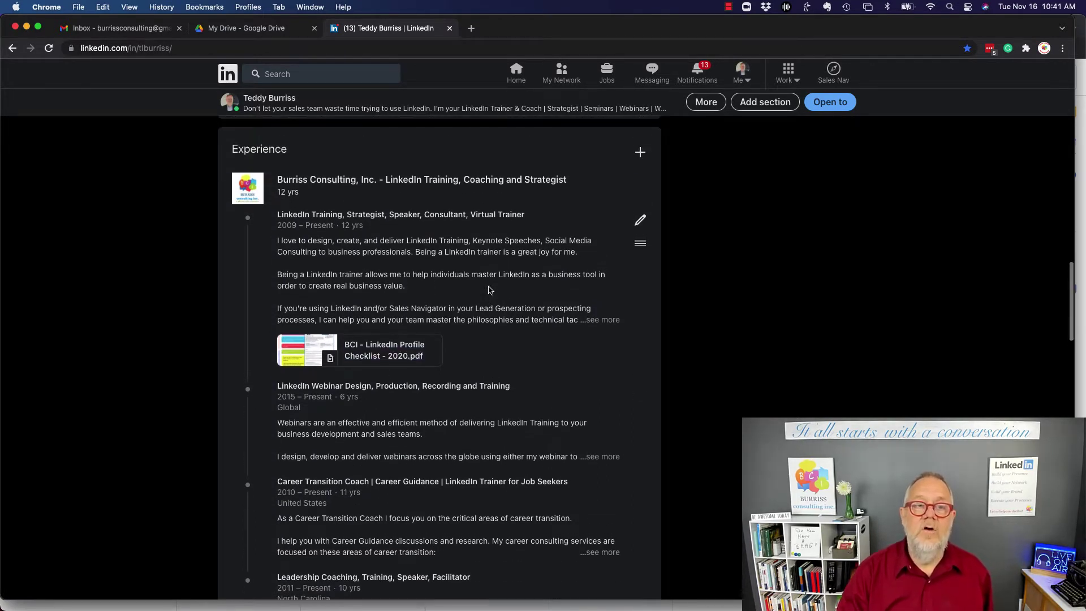
double_click(277, 149)
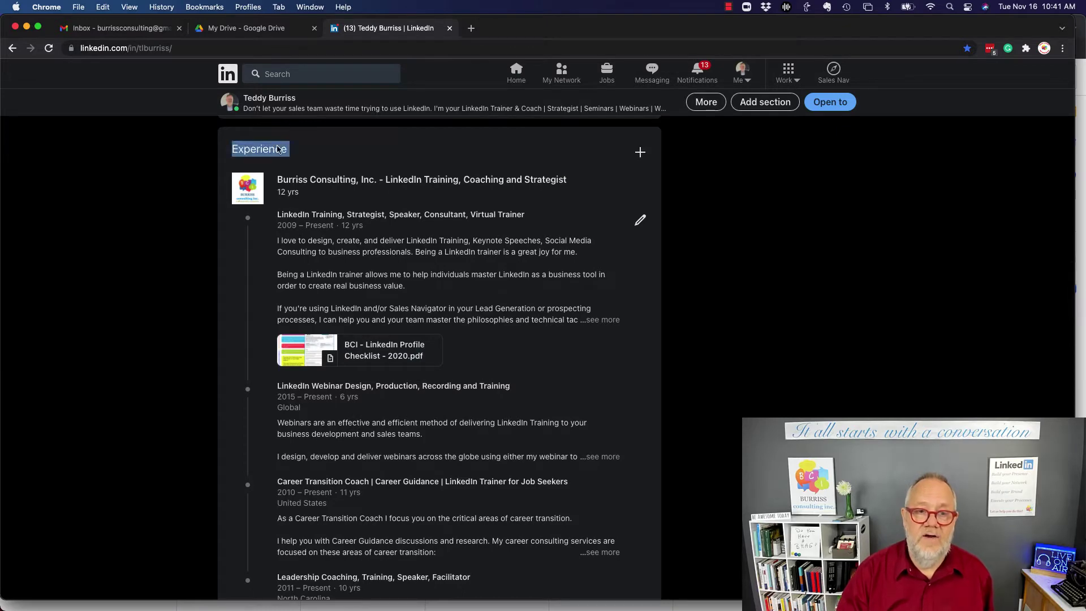
left_click(640, 220)
scroll(529, 276, "down", 10)
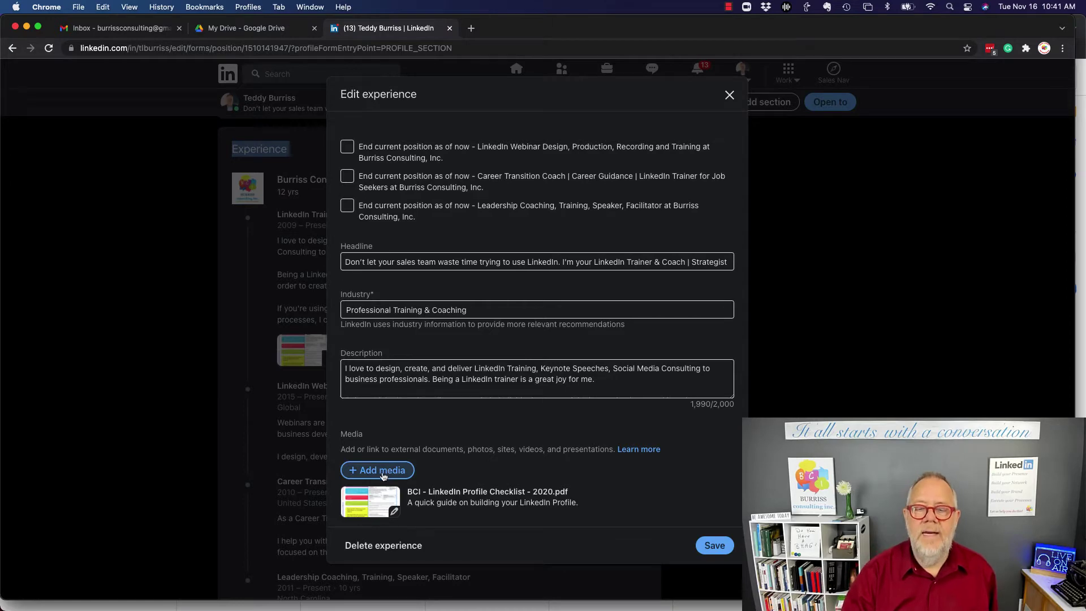
left_click(729, 94)
Start a new publication under Accomplishments, then close the form without saving.
scroll(507, 357, "down", 10)
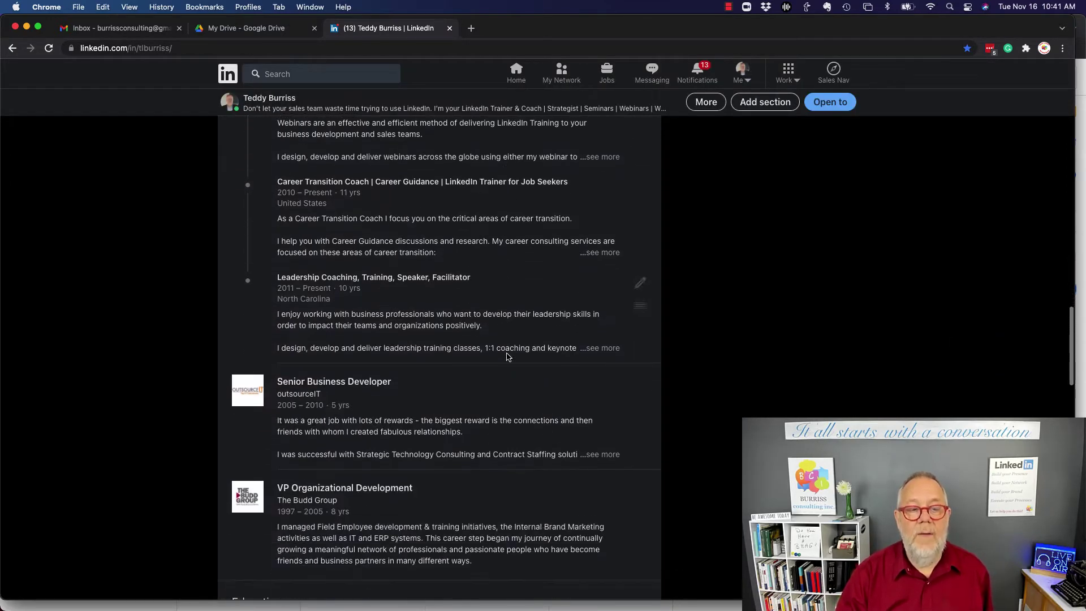
scroll(507, 357, "up", 2)
scroll(508, 356, "down", 10)
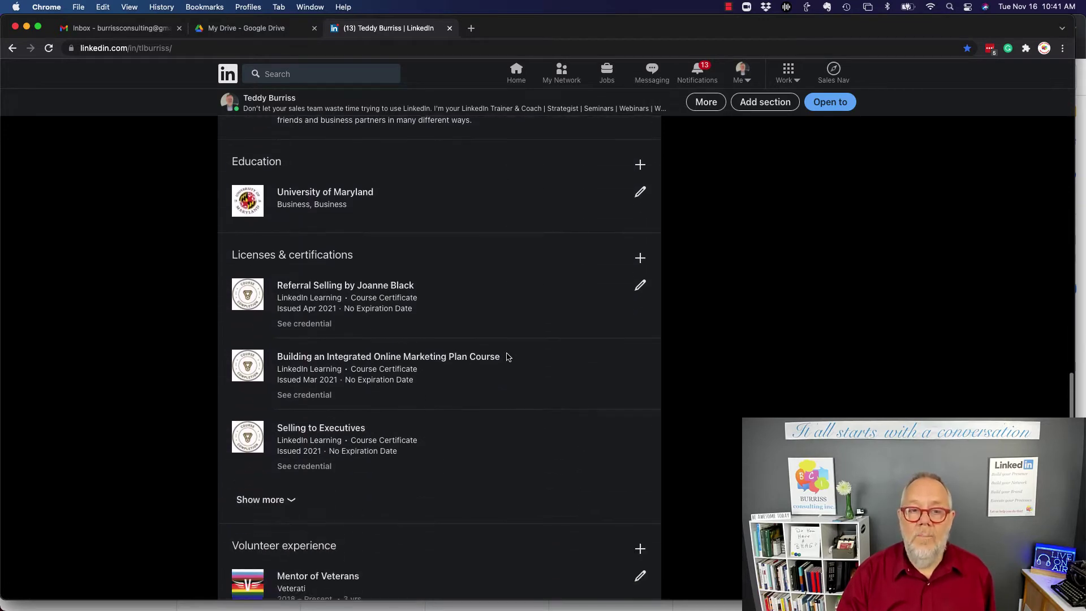
scroll(507, 356, "down", 12)
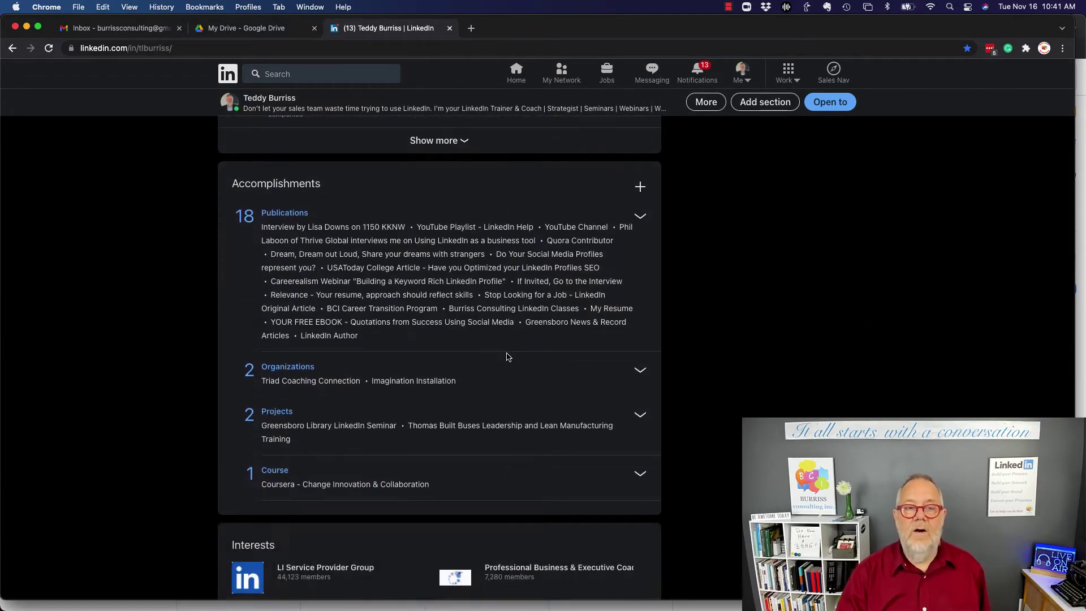
double_click(261, 182)
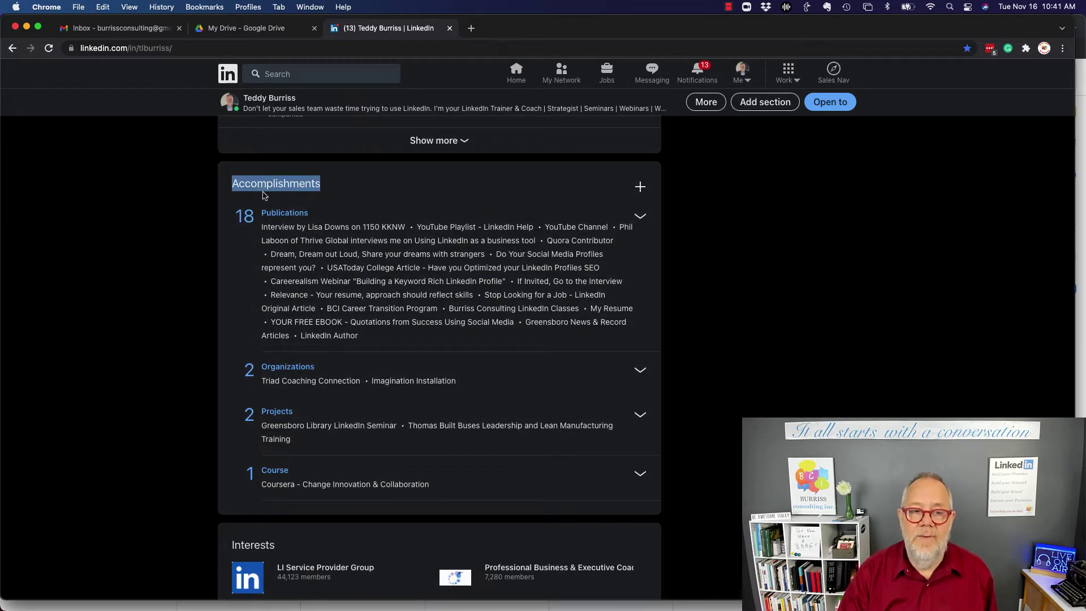
left_click(646, 192)
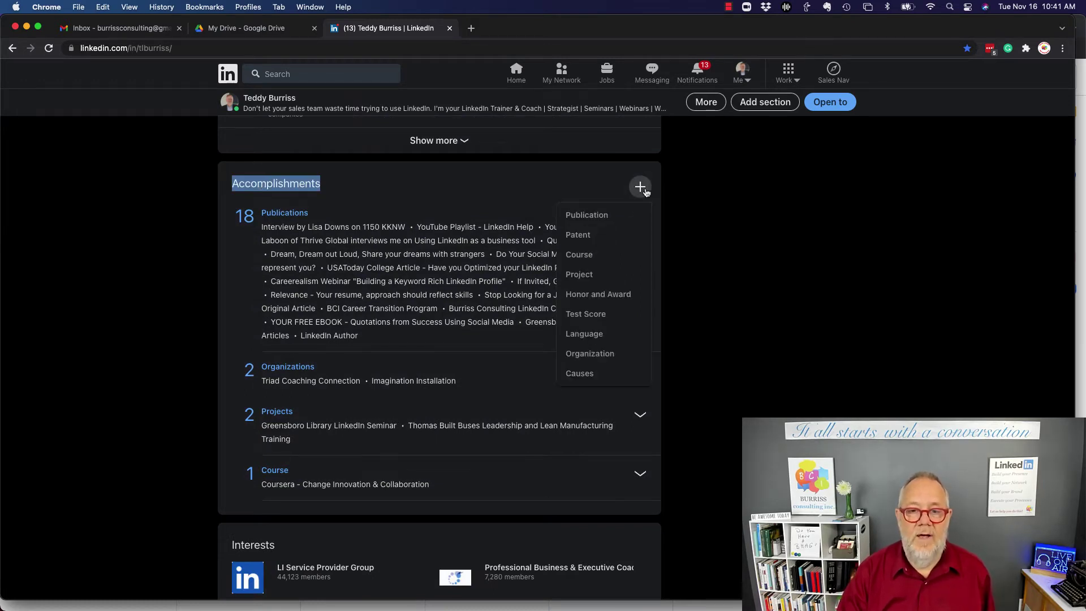
left_click(586, 219)
left_click(362, 354)
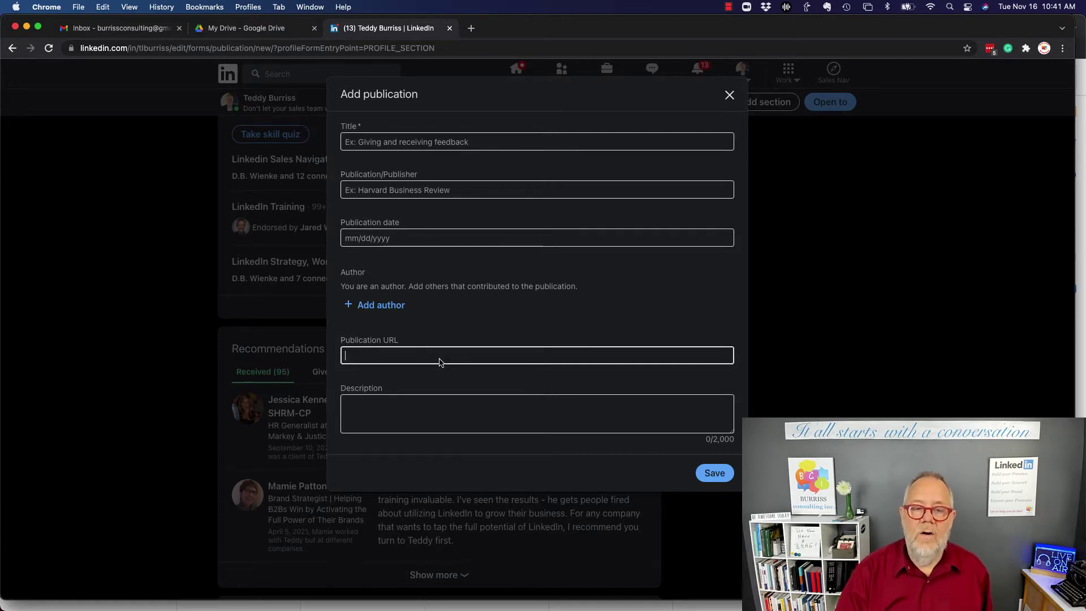
left_click(402, 404)
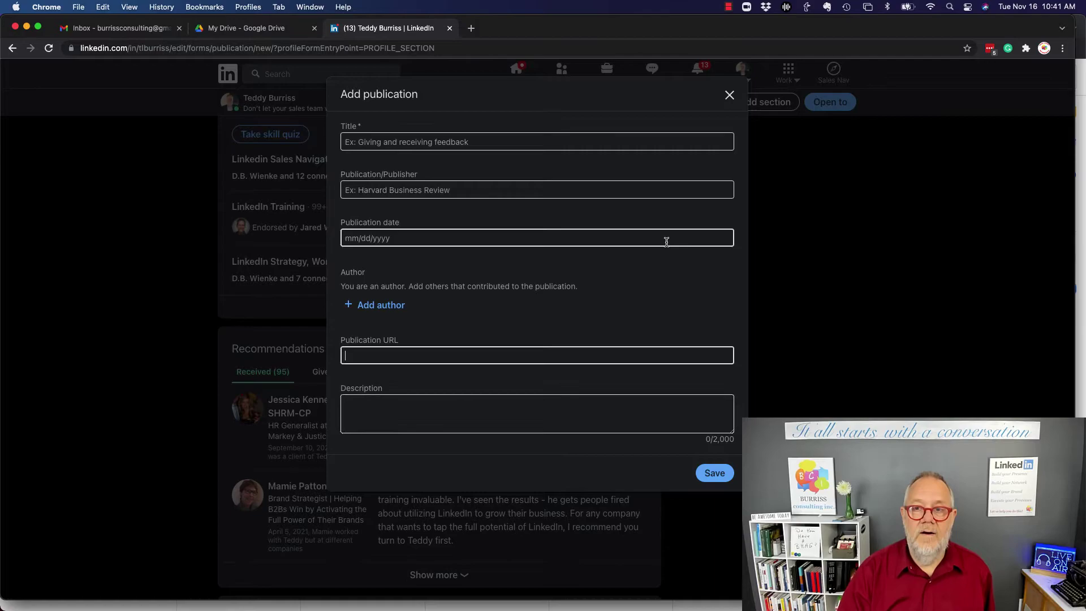
left_click(730, 96)
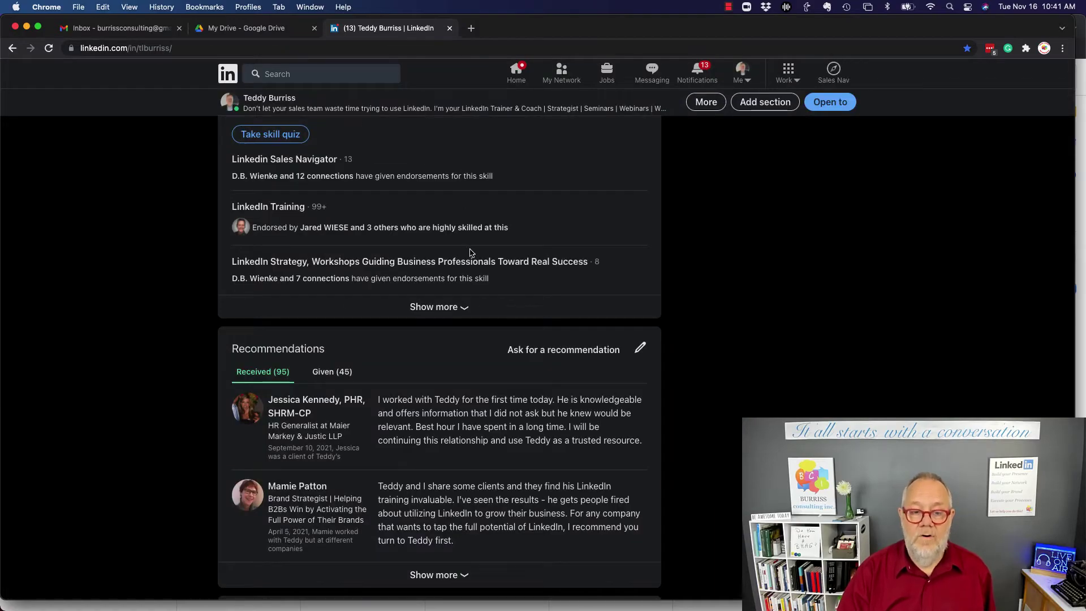
Scroll back up to the Featured section and highlight its heading.
scroll(469, 250, "up", 8)
scroll(470, 253, "up", 15)
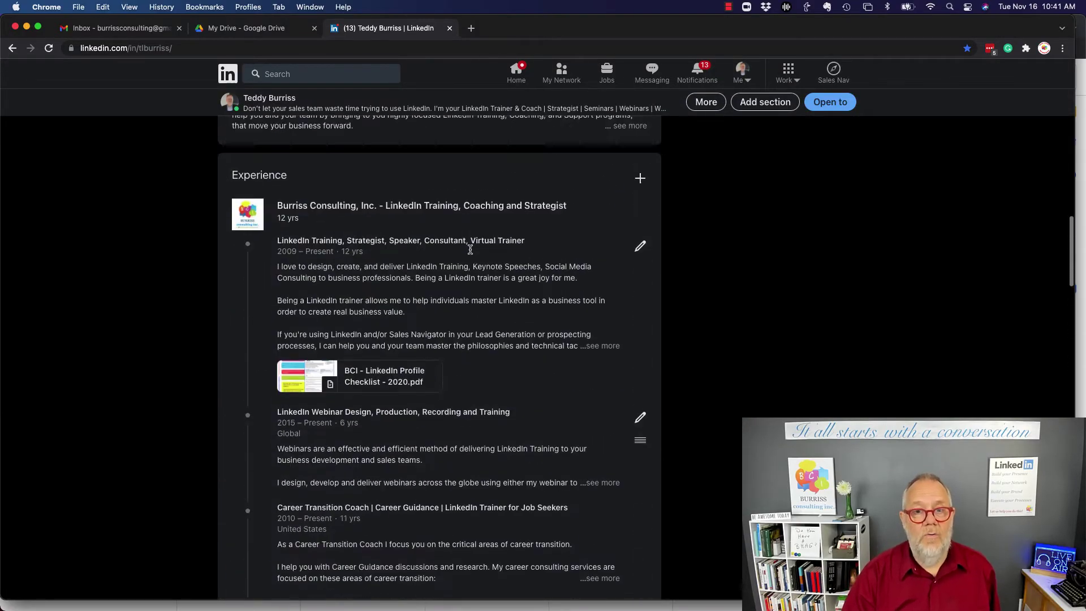
scroll(470, 253, "up", 3)
scroll(469, 253, "down", 15)
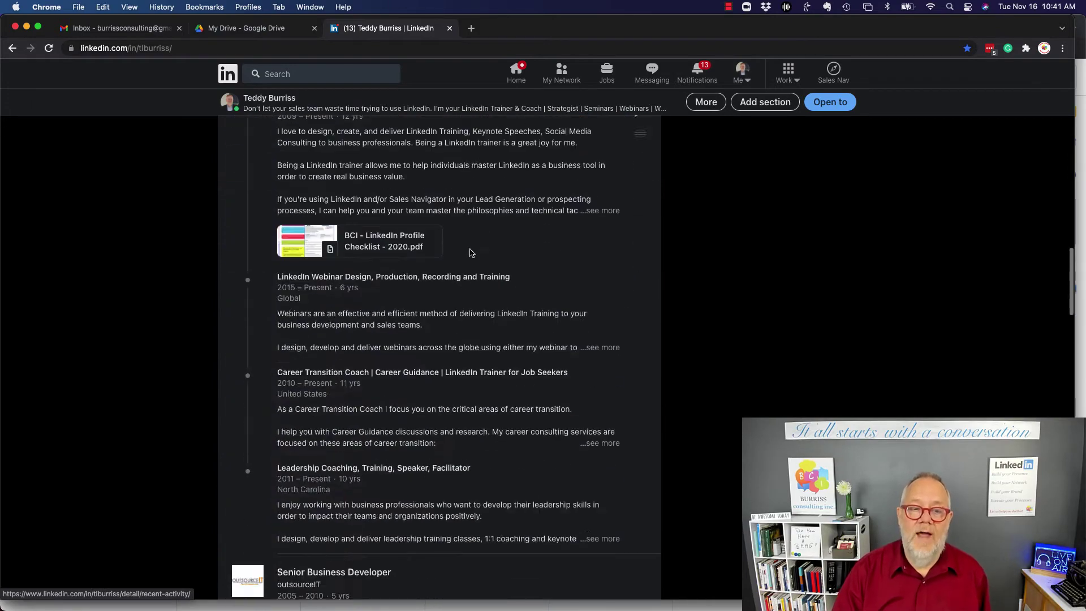
scroll(469, 252, "down", 6)
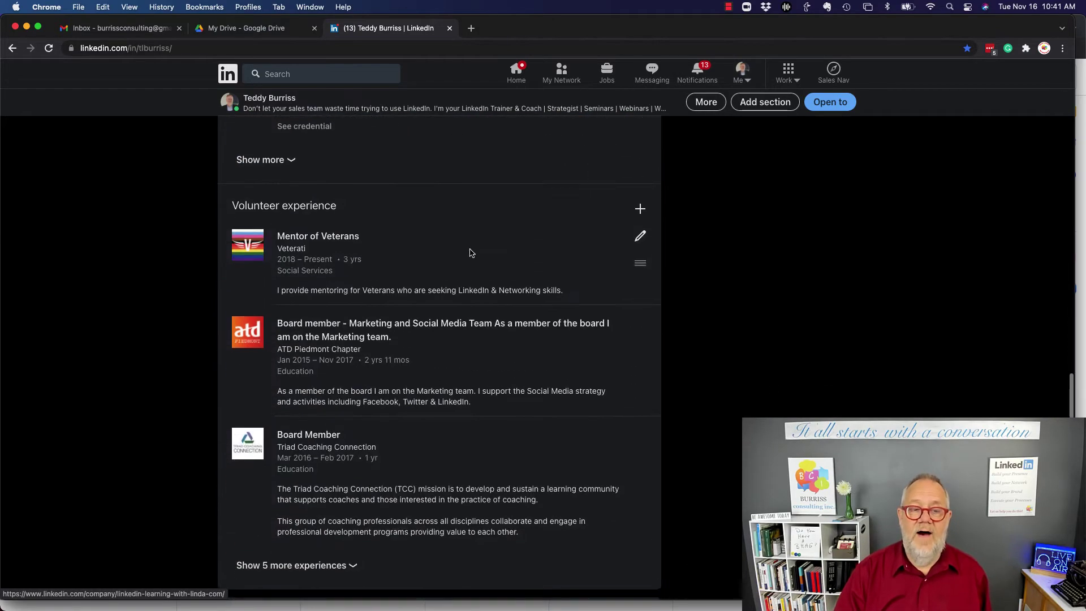
scroll(470, 250, "up", 10)
scroll(469, 249, "up", 12)
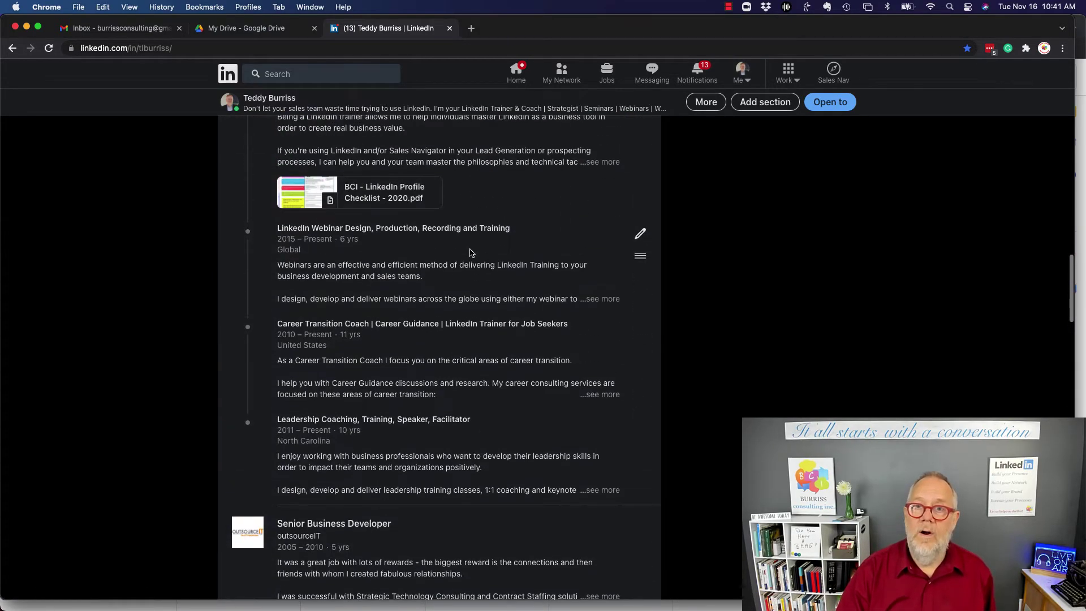
scroll(469, 252, "up", 7)
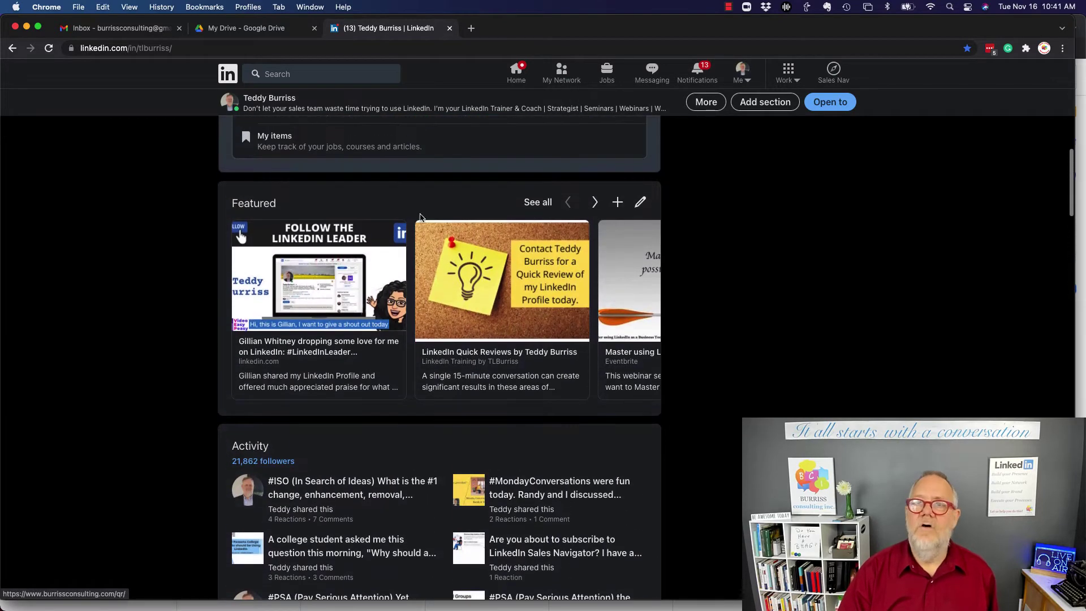
double_click(248, 202)
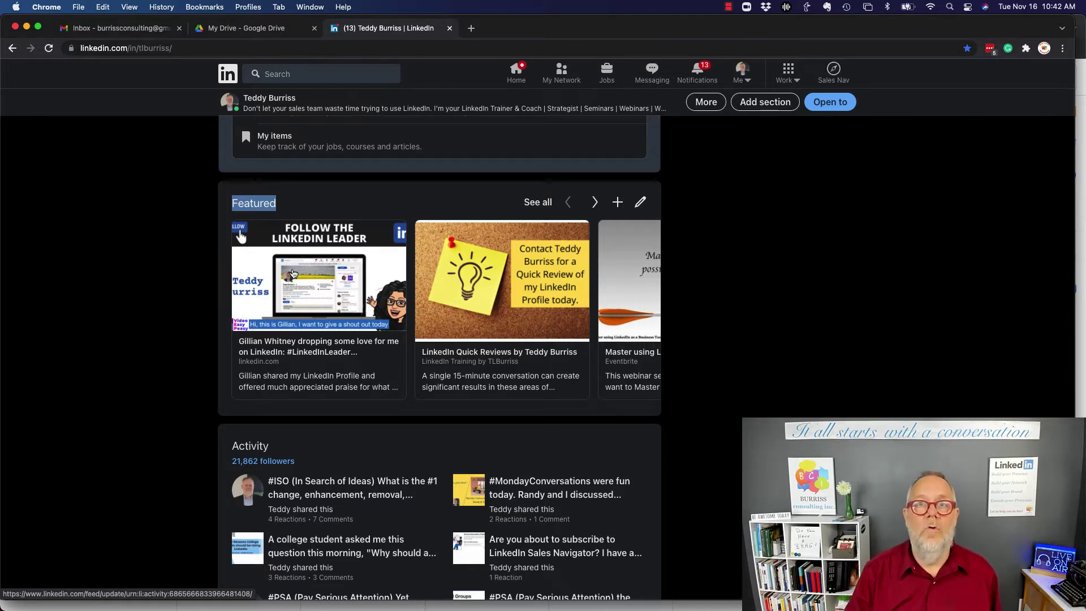
In Google Drive, delete the other suggested résumé file.
left_click(261, 32)
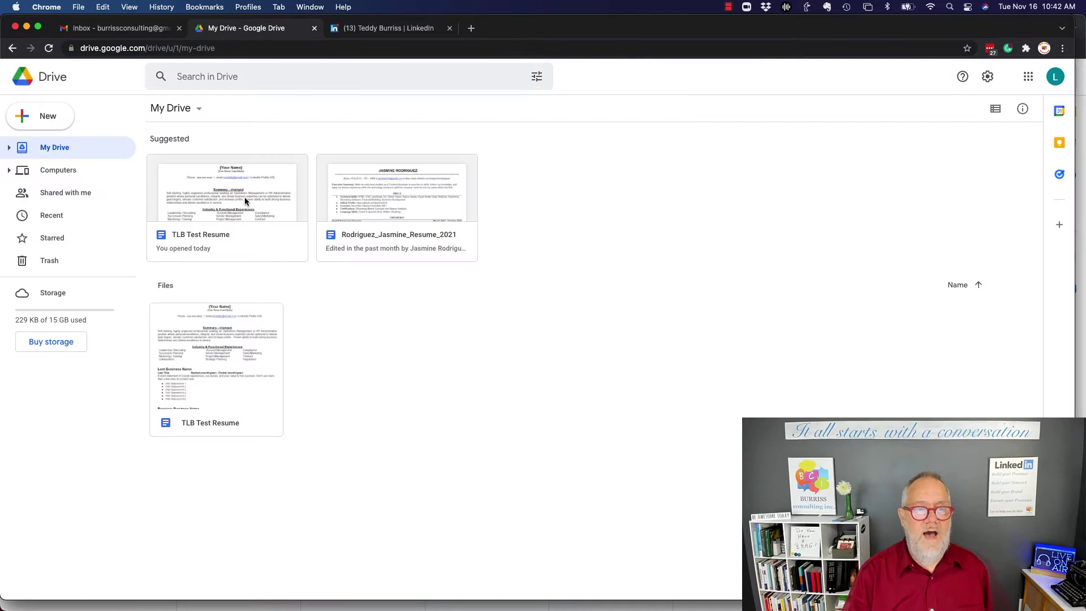
left_click(392, 196)
key("Delete")
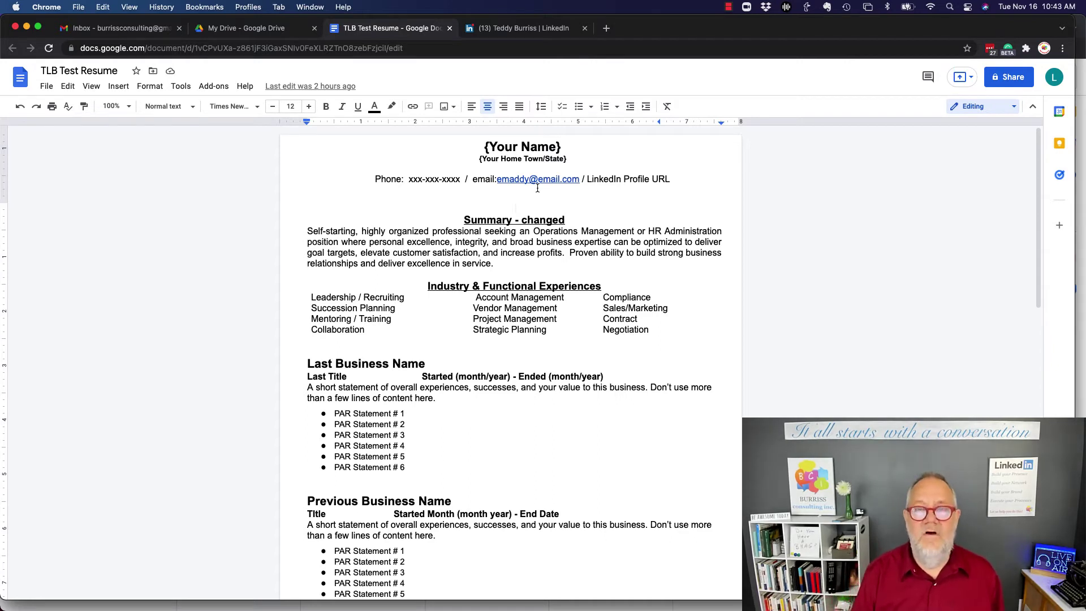
Download TLB Test Resume as a PDF Document (.pdf) and close the Docs tab.
left_click(426, 202)
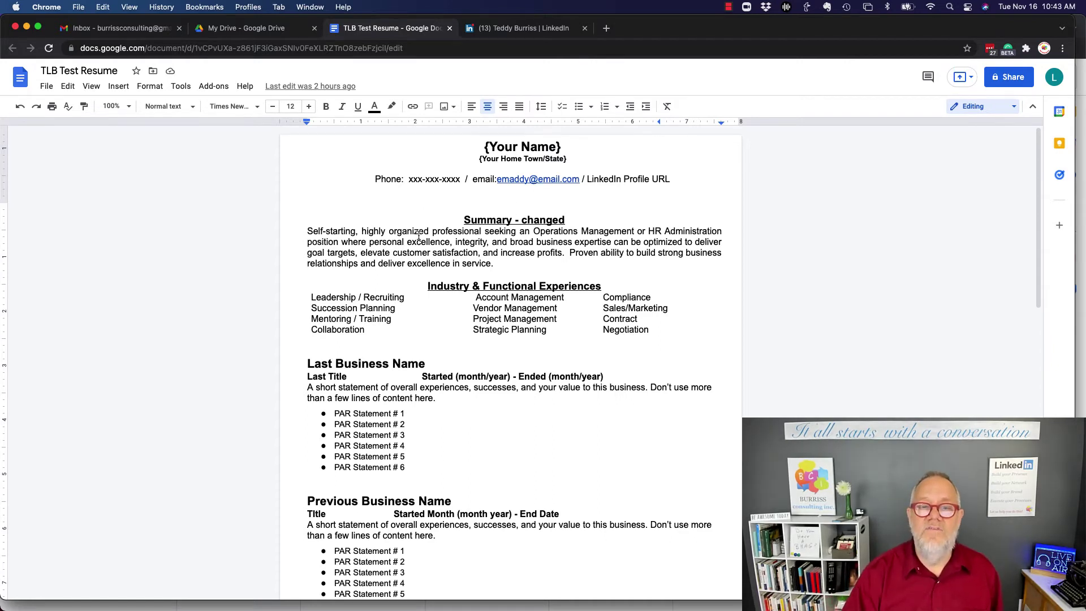
left_click(45, 88)
mouse_move(98, 220)
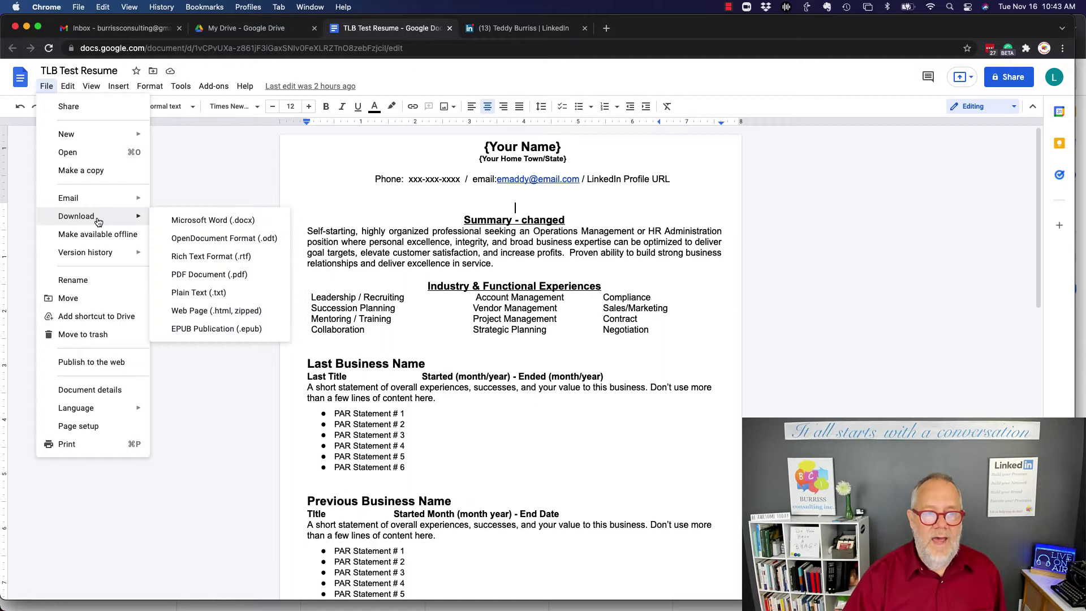
left_click(216, 275)
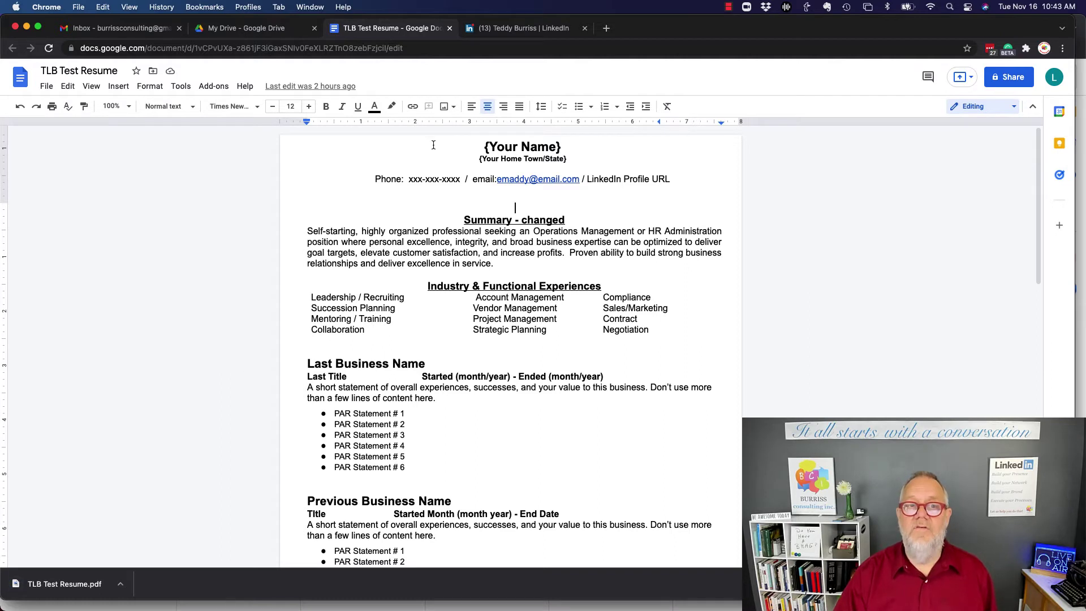
left_click(449, 28)
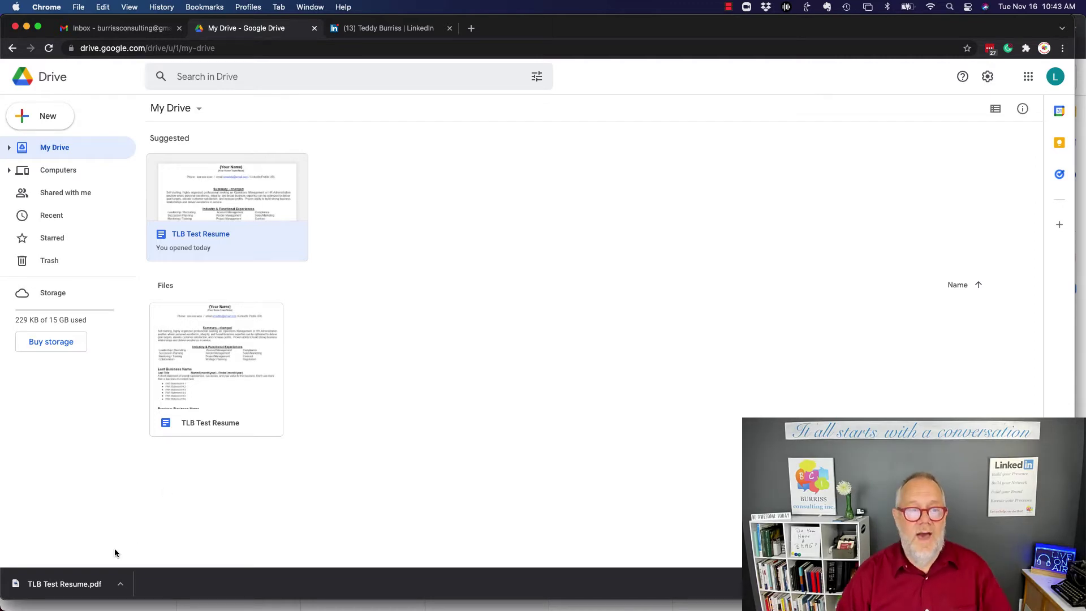
Drag TLB Test Resume.pdf from the download bar into My Drive to upload it.
left_click_drag(76, 583, 349, 377)
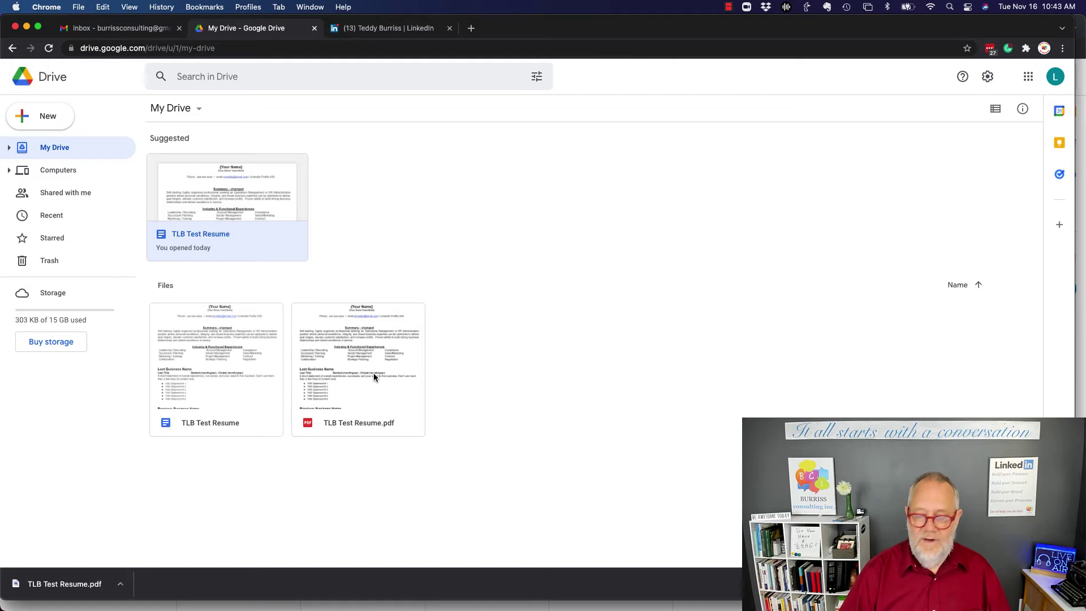
Share TLB Test Resume.pdf with anyone who has the link and copy the link.
right_click(373, 376)
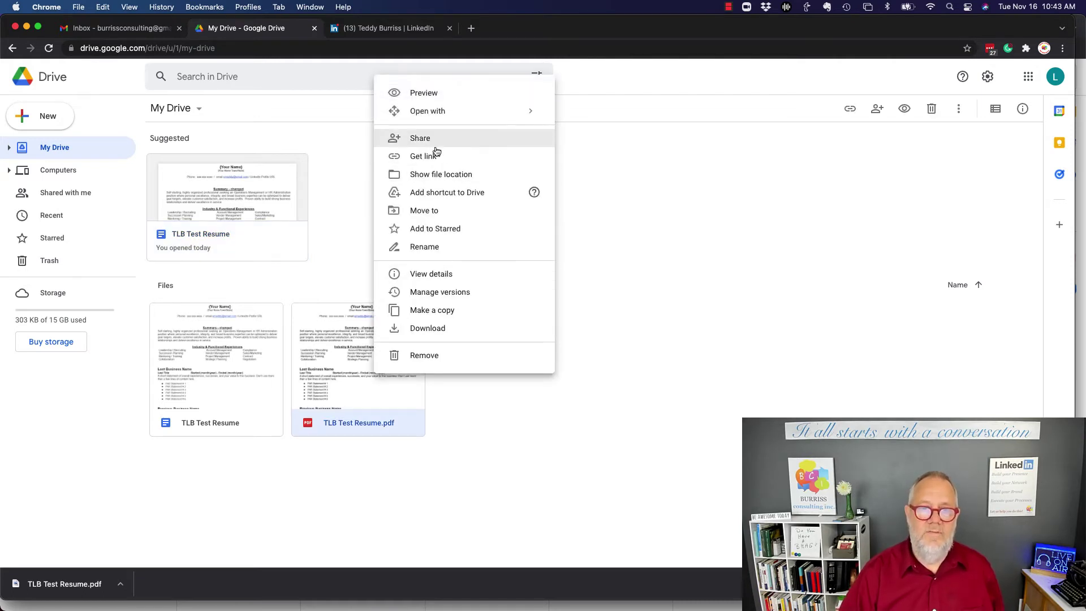
left_click(345, 243)
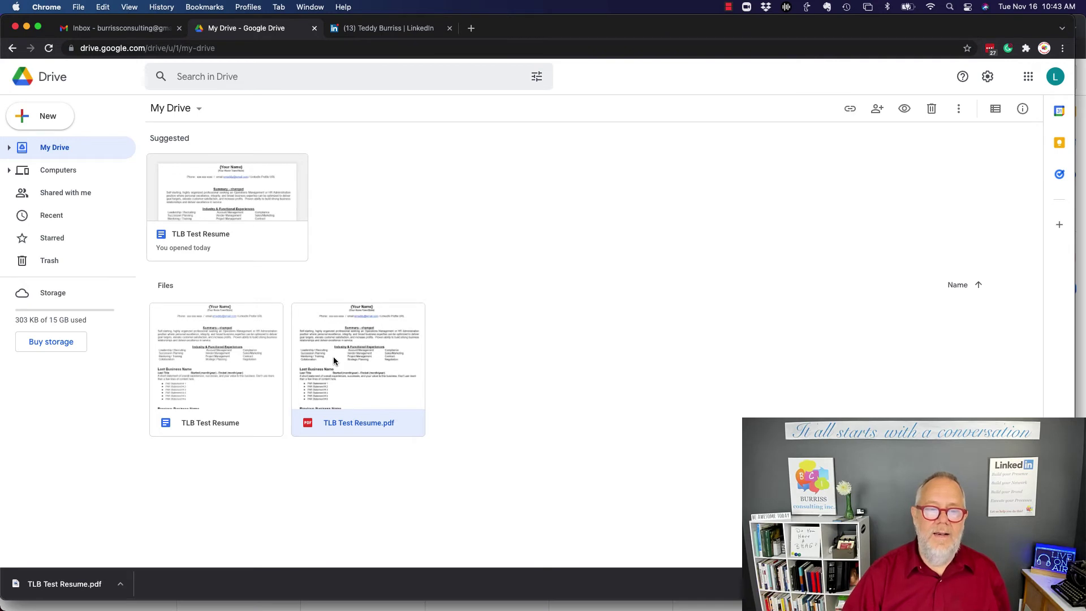
left_click(877, 109)
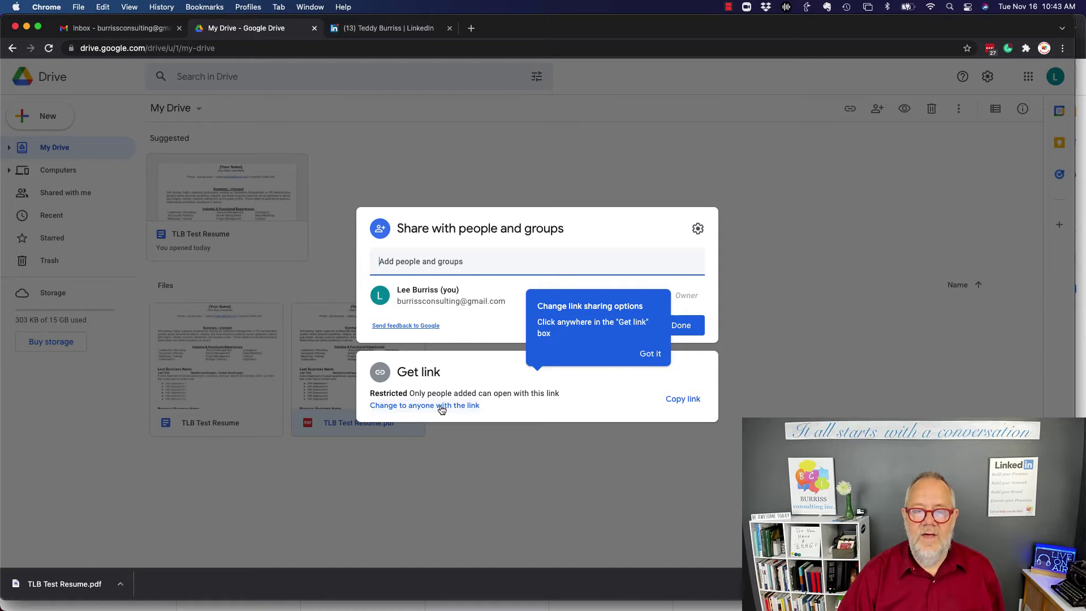
left_click(441, 407)
left_click(442, 407)
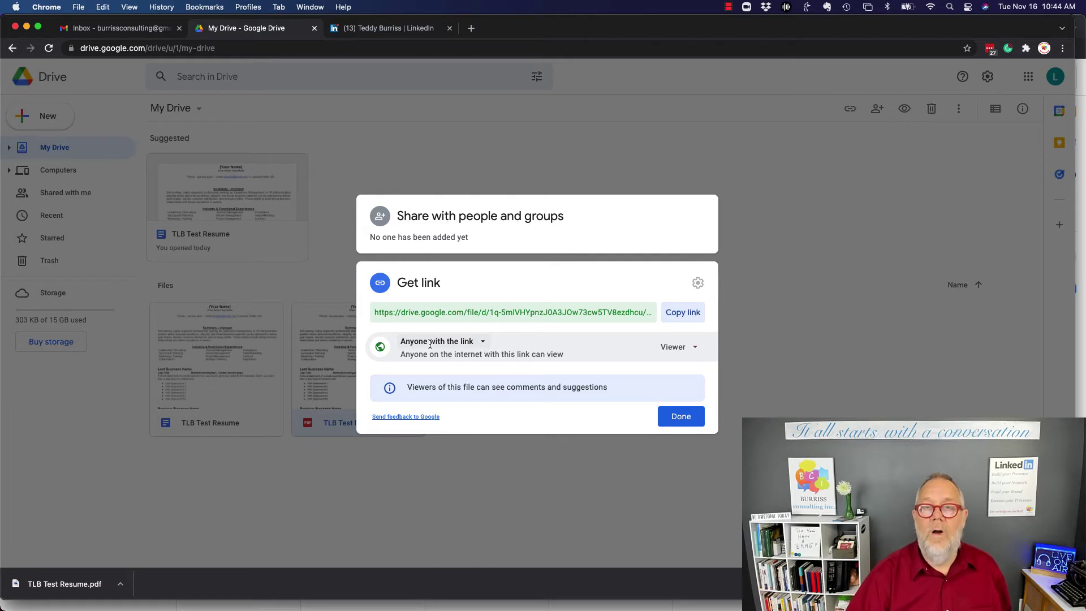
left_click(679, 320)
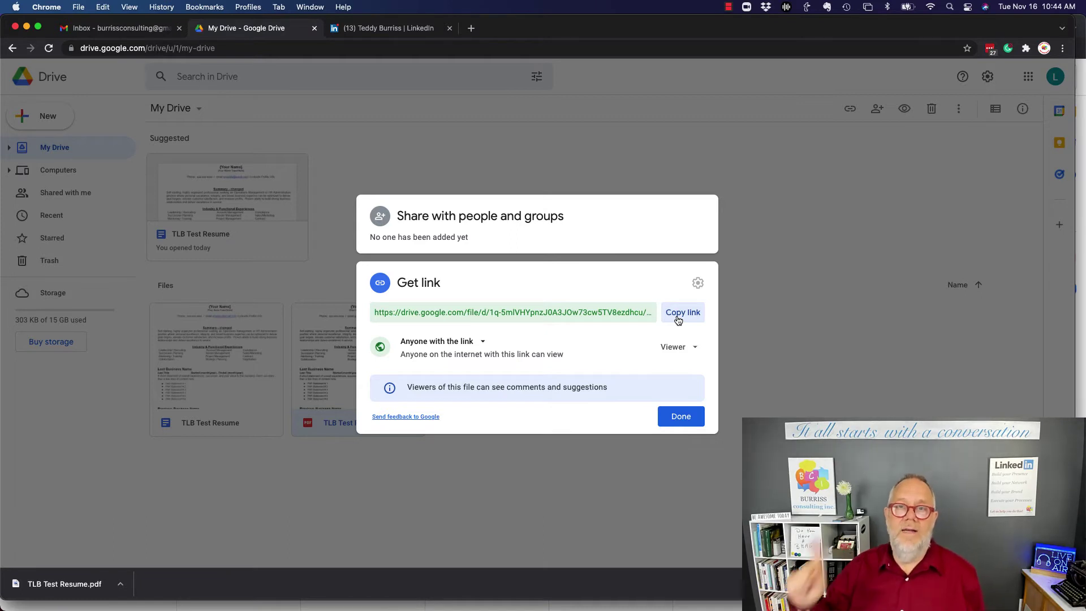
left_click(680, 417)
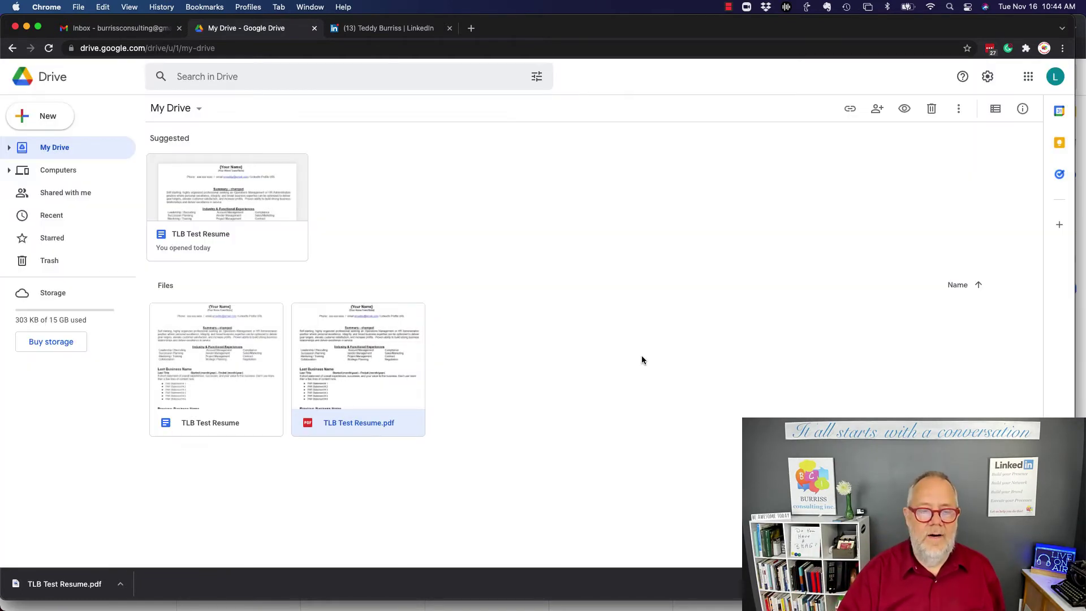
Add a Featured link in LinkedIn by pasting the copied Drive URL and loading its preview.
left_click(388, 32)
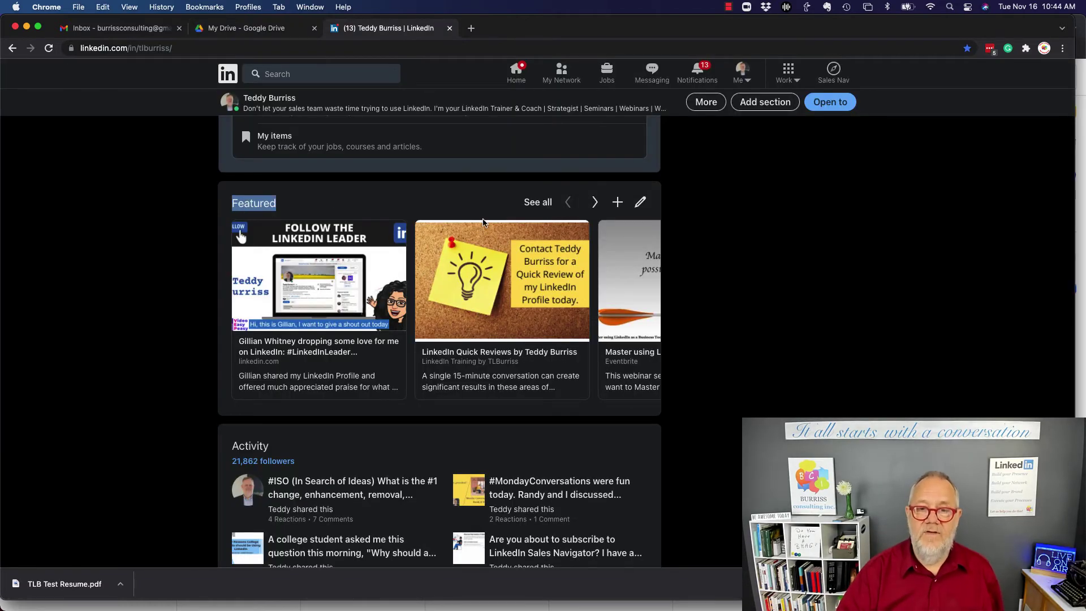
left_click(612, 202)
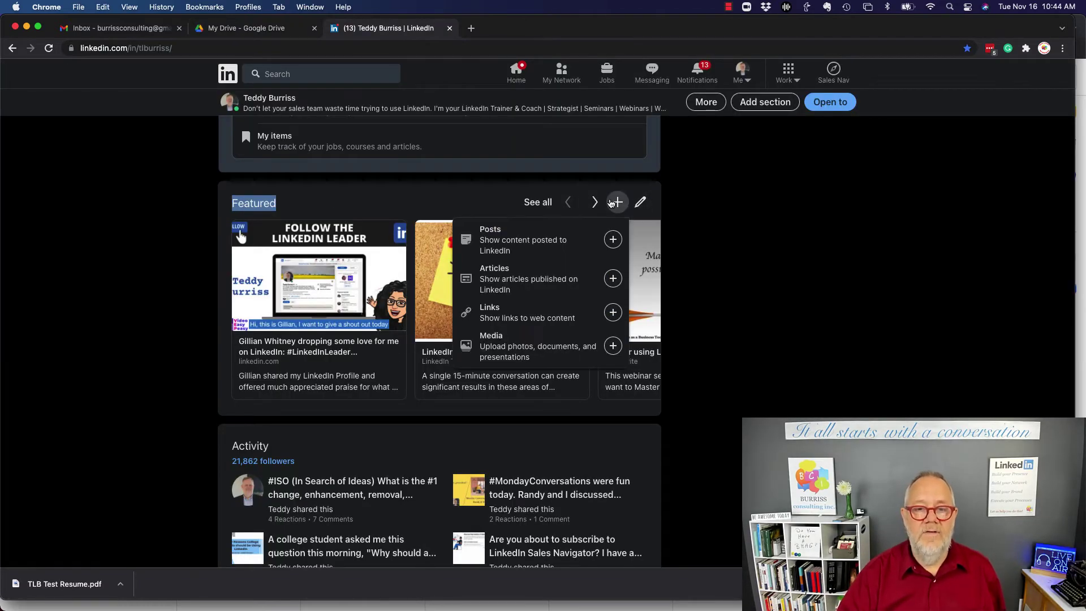
left_click(526, 321)
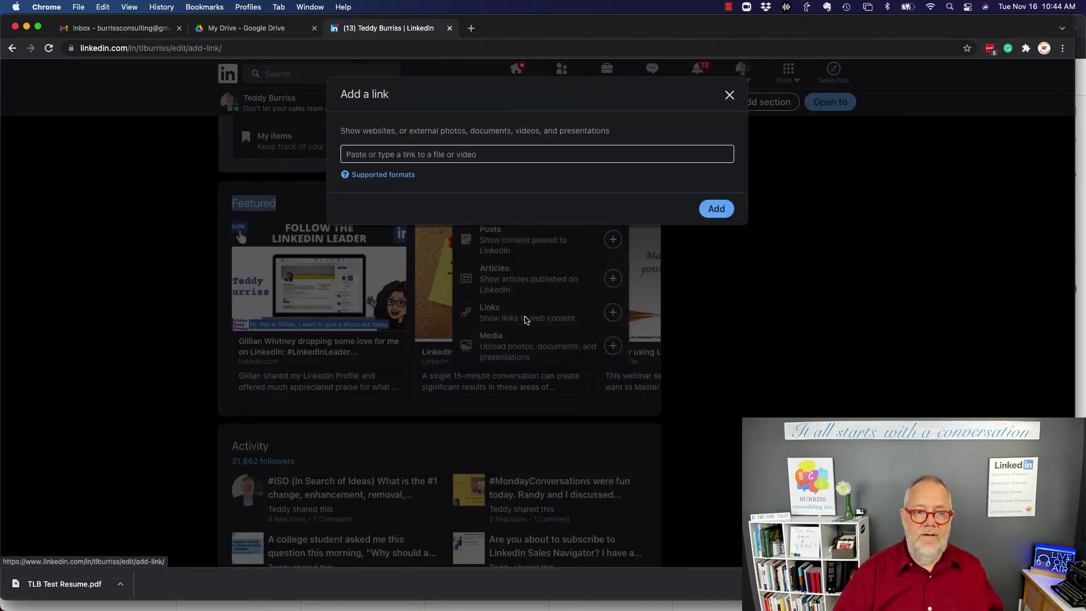
left_click(426, 154)
key("super+v")
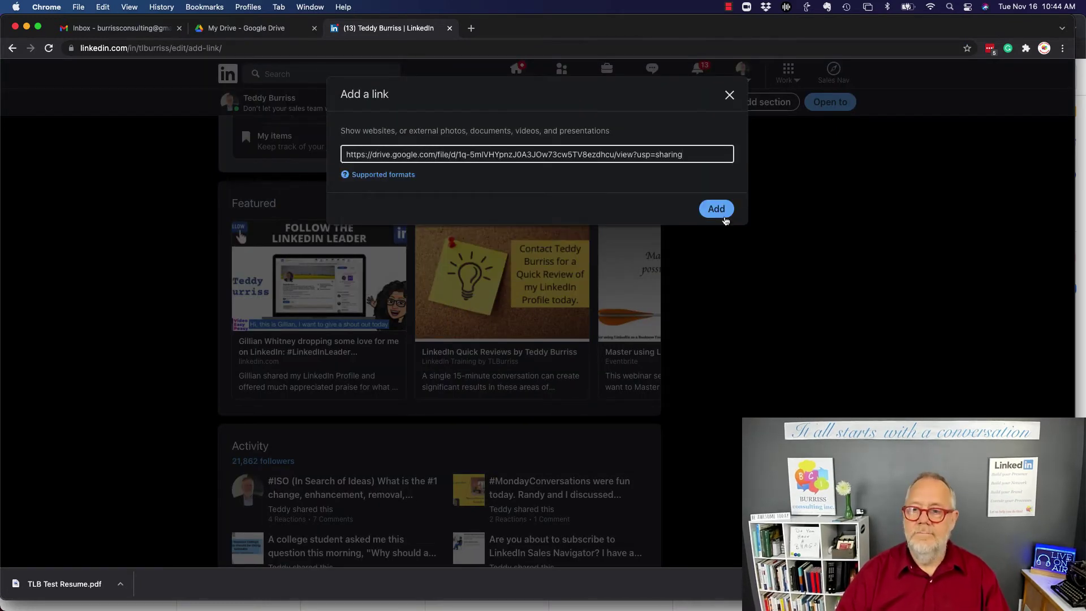
left_click(718, 210)
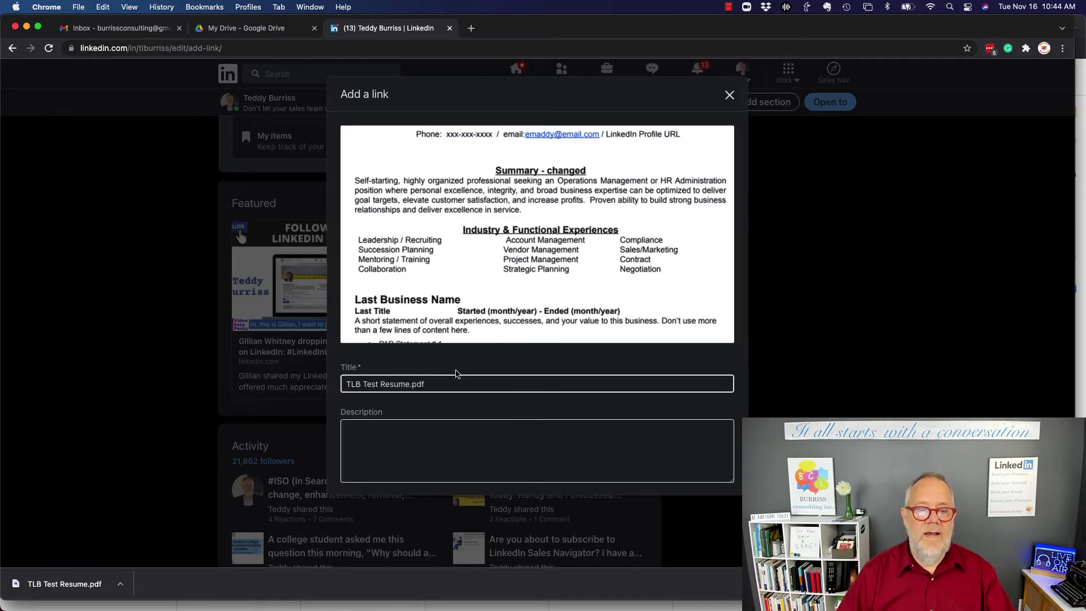
Retitle it with the owner's name plus the suggested 'Social Media Strategist Resume - 2021'.
triple_click(441, 381)
type("Teddy Burriss")
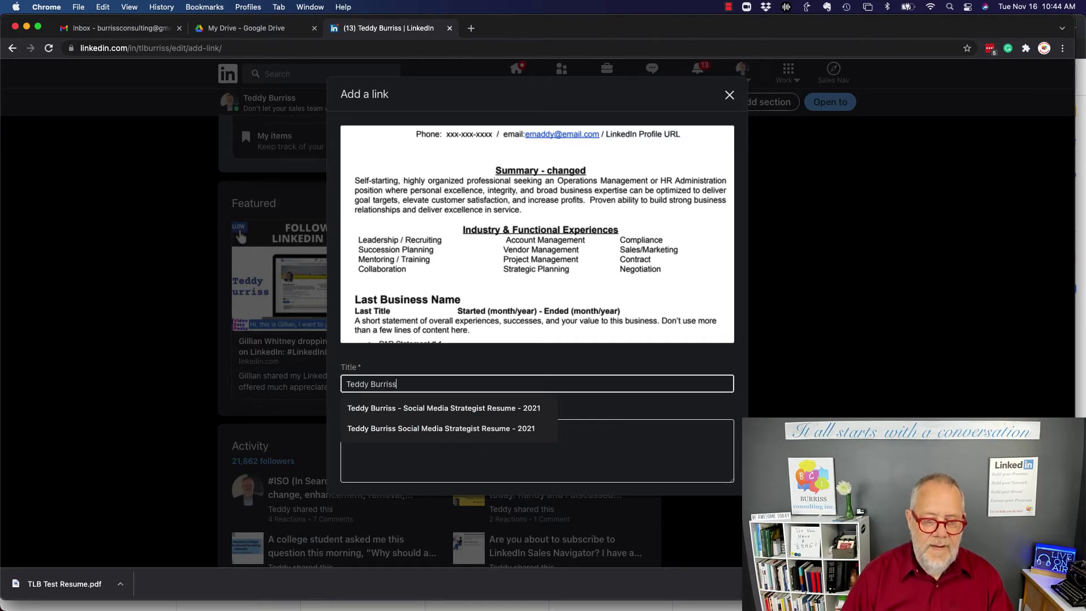
key("Down")
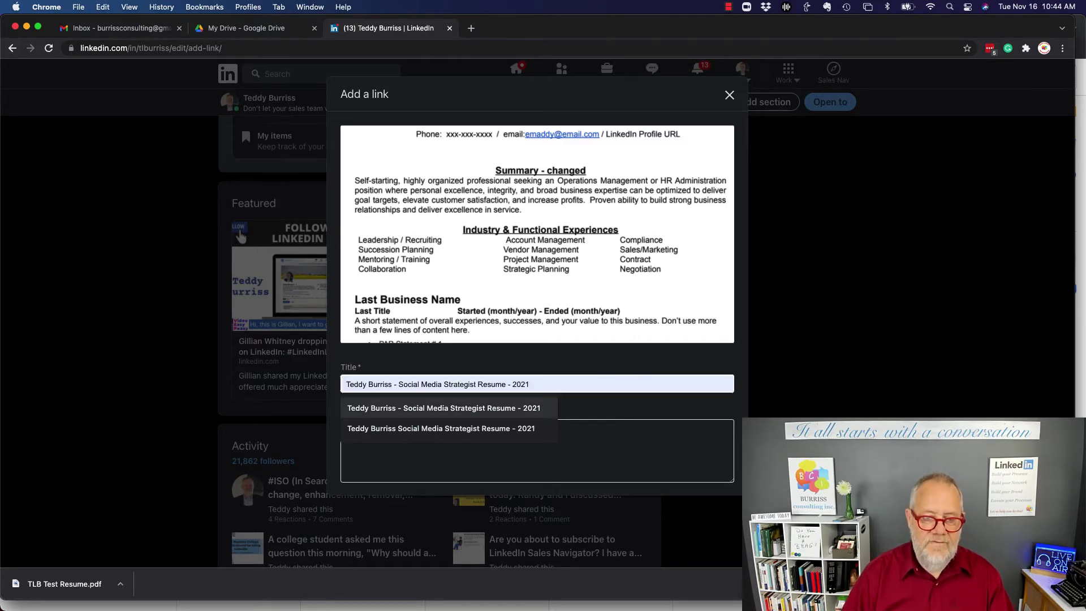
key("Return")
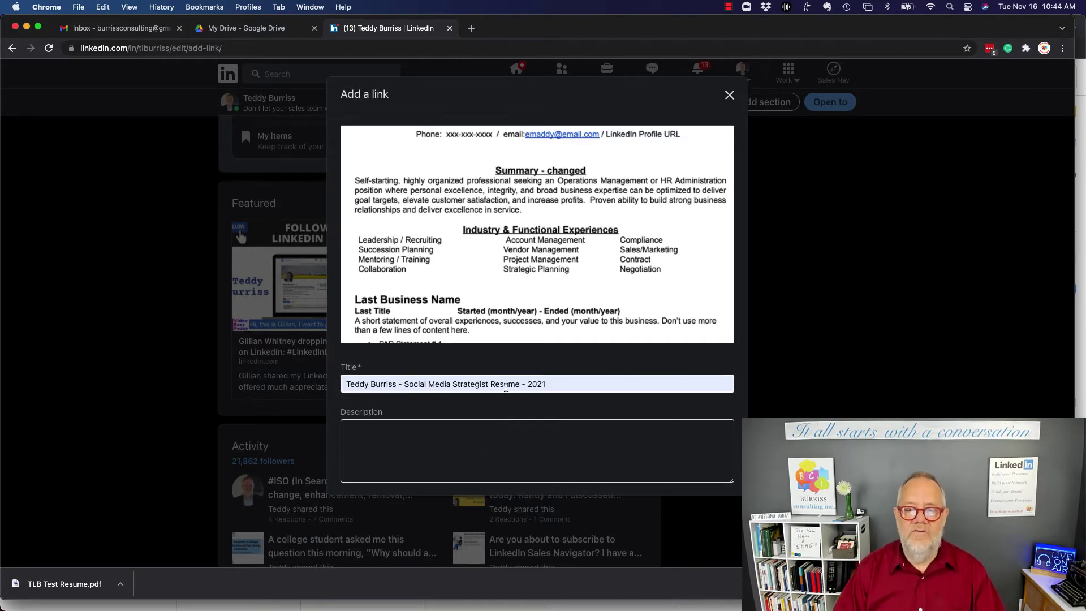
Write a two-paragraph description: LinkedIn Strategist, Training experience, and an invitation to message afterwards.
left_click(424, 446)
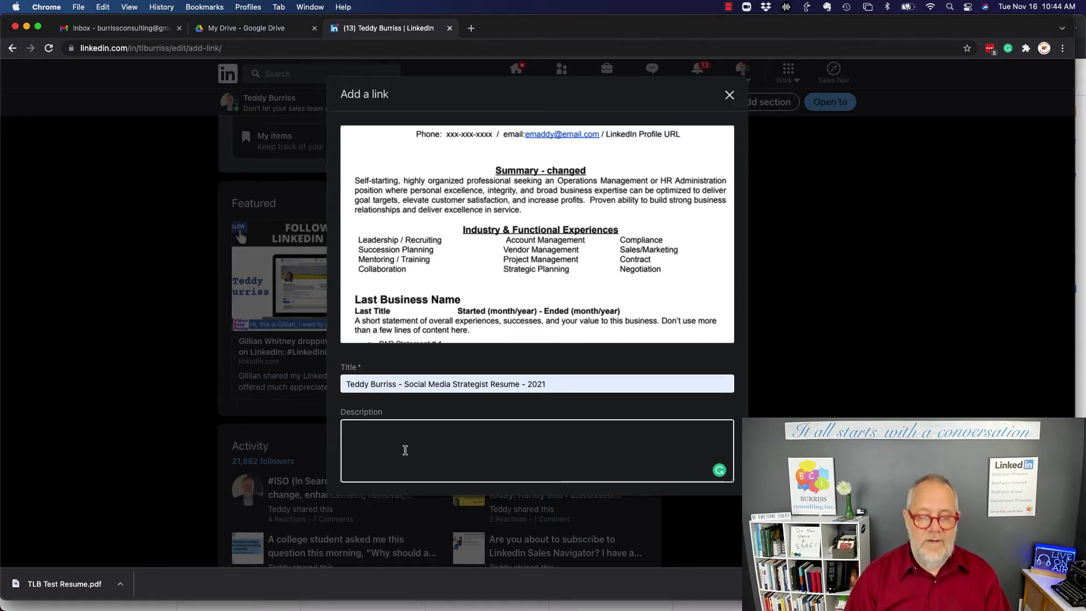
type("This is the resume I use to showcase my experiences a")
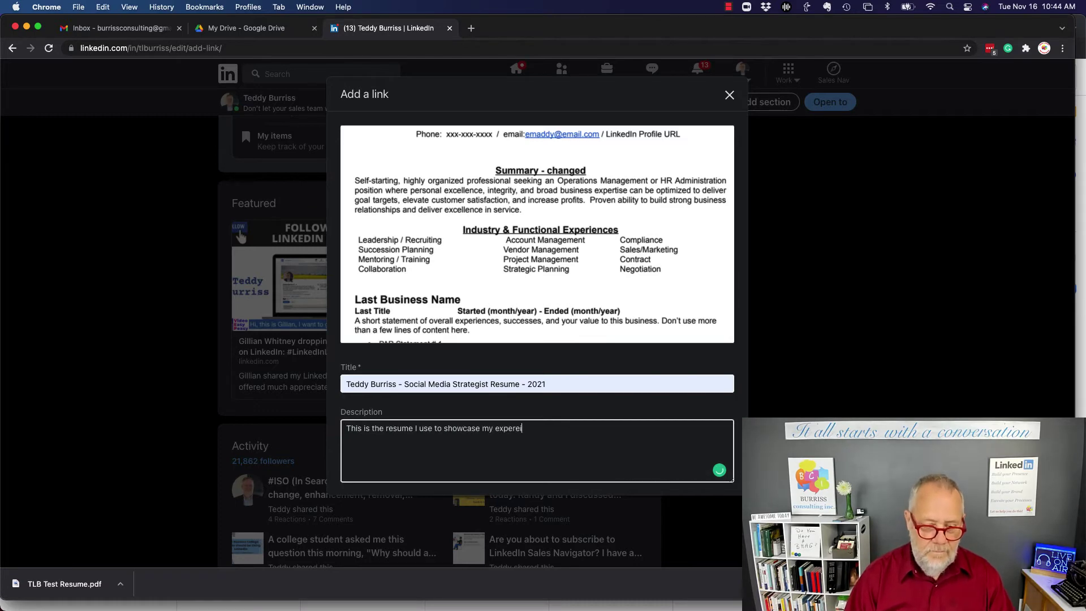
type("s a LinkedIn Strategist, Training and Coaching as well as a ")
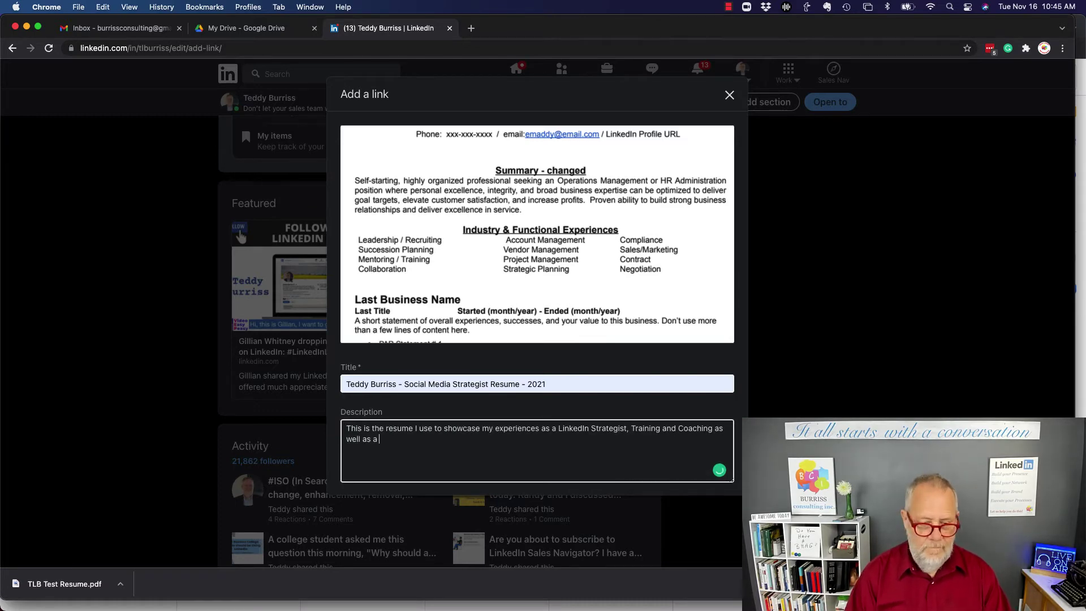
type("Social Media dude.")
key("Return")
key("Return")
type("Please feel free to messag")
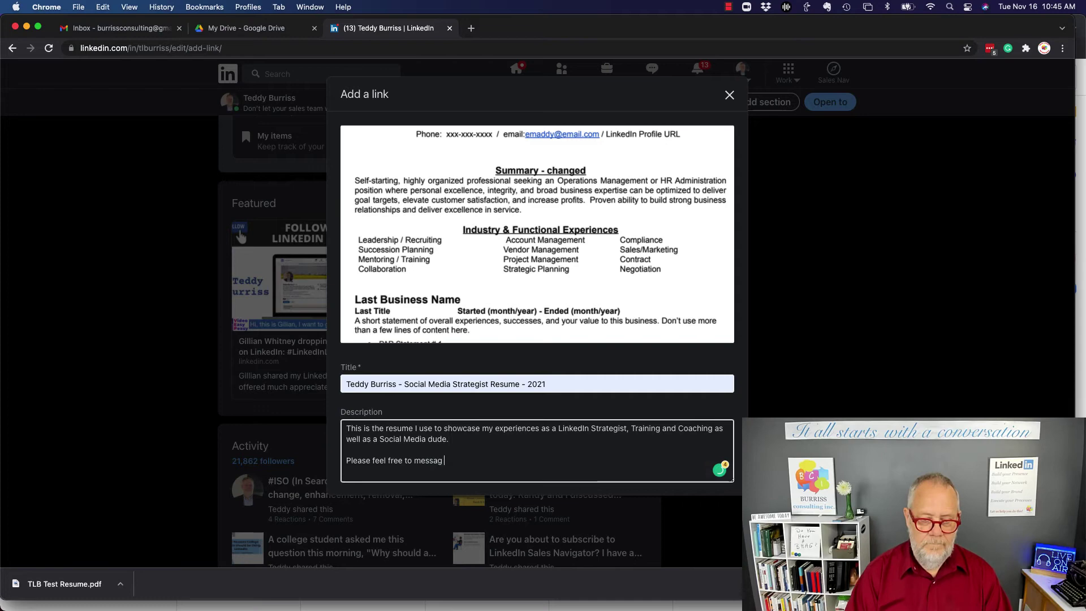
type("e me once you have viewed this document.")
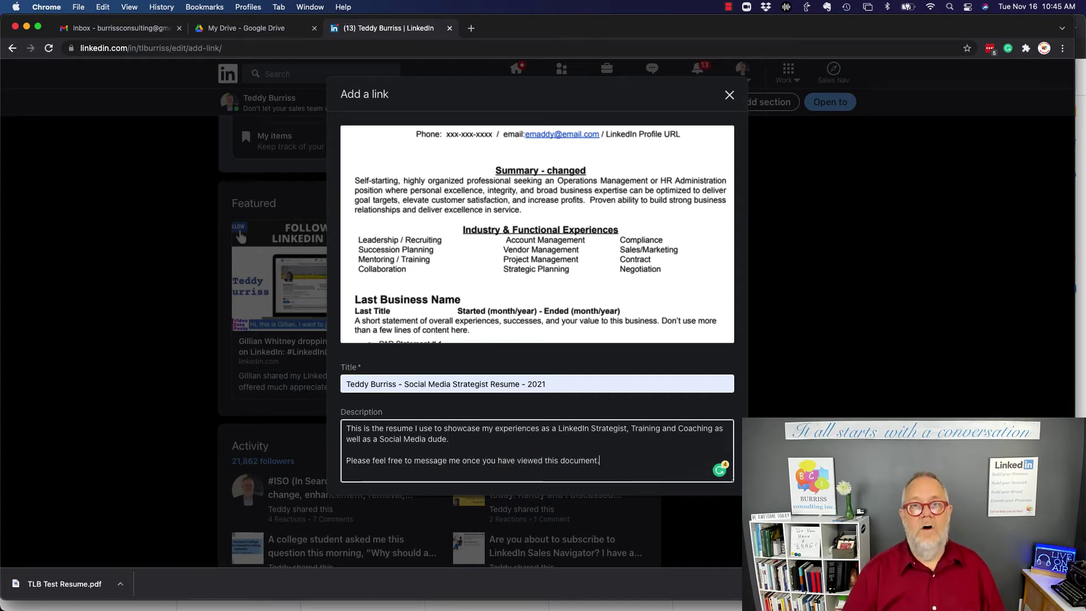
Scroll the dialog and review the description's first paragraph by selecting its words.
triple_click(367, 432)
left_click(368, 432)
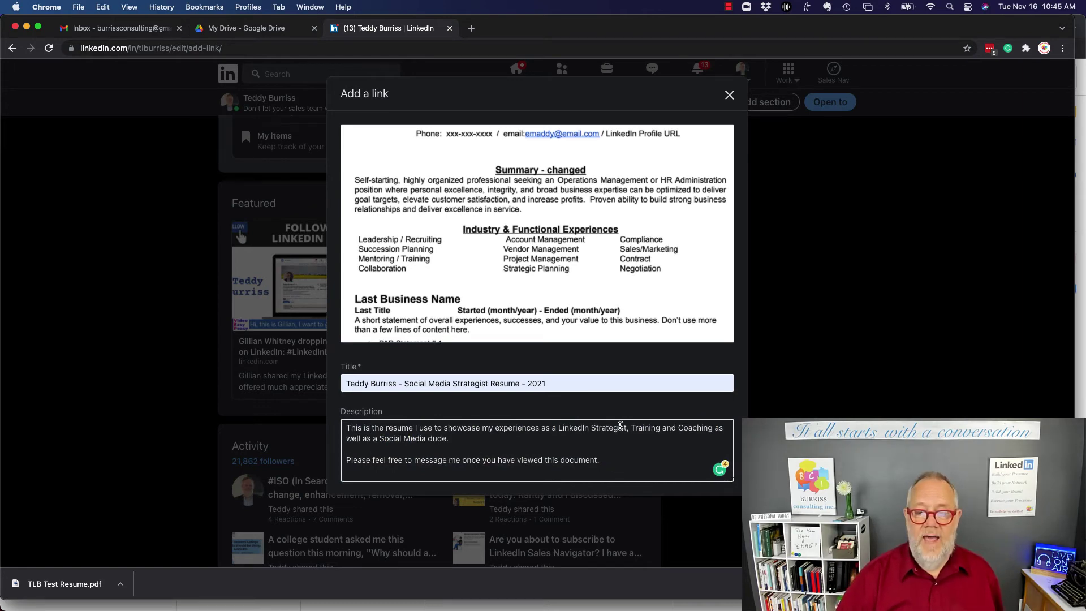
scroll(619, 426, "down", 2)
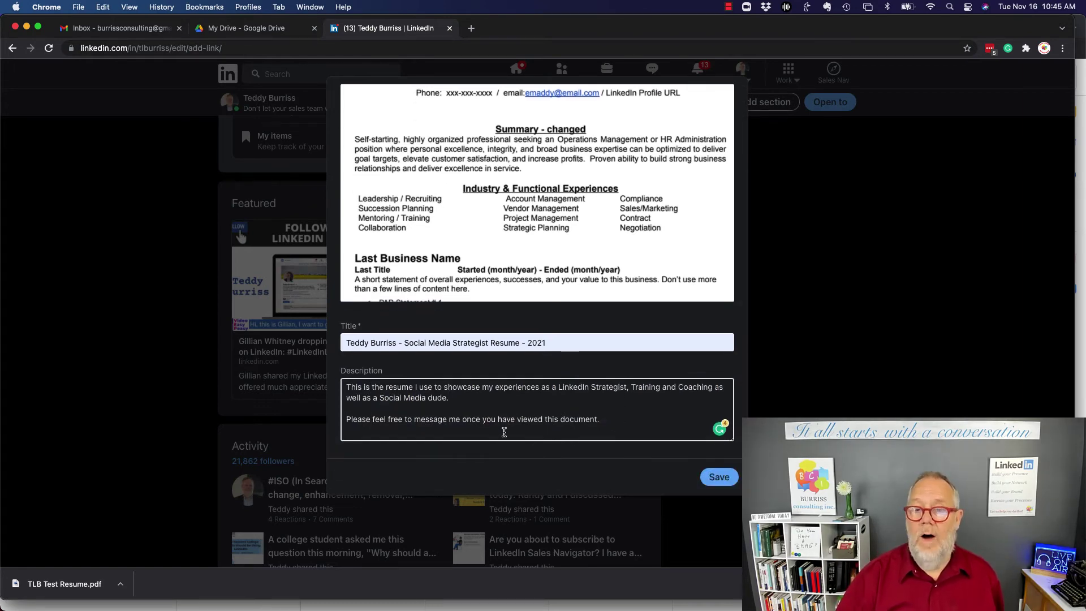
double_click(610, 389)
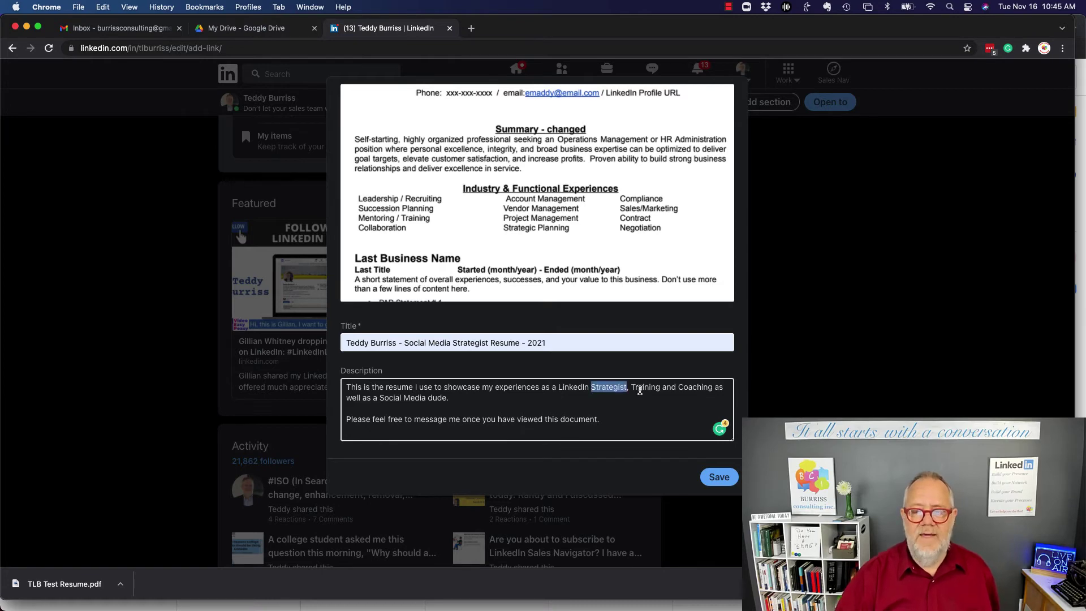
double_click(644, 388)
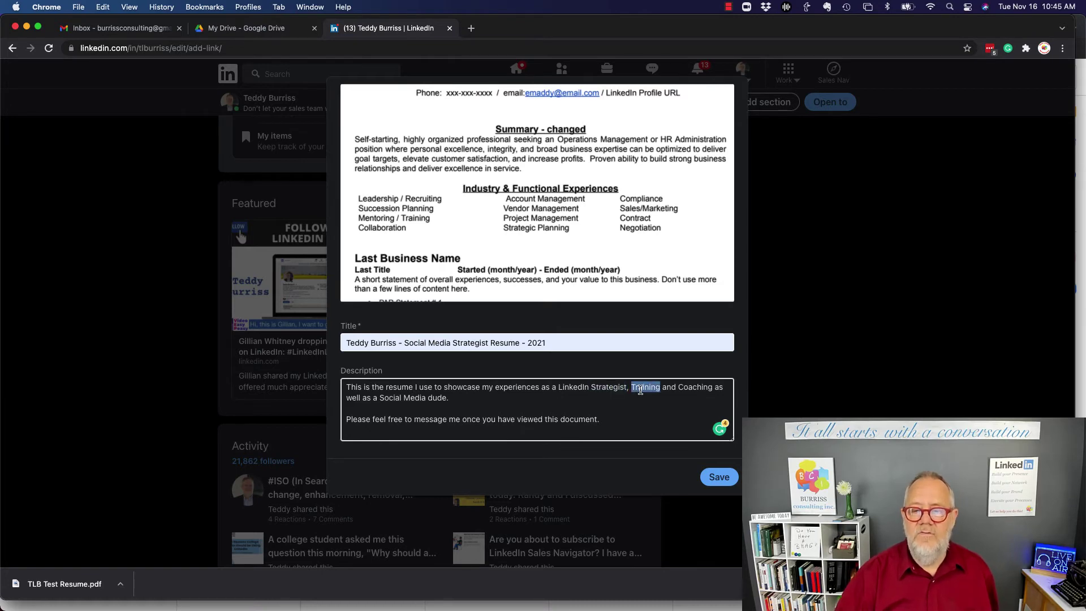
double_click(399, 398)
triple_click(408, 399)
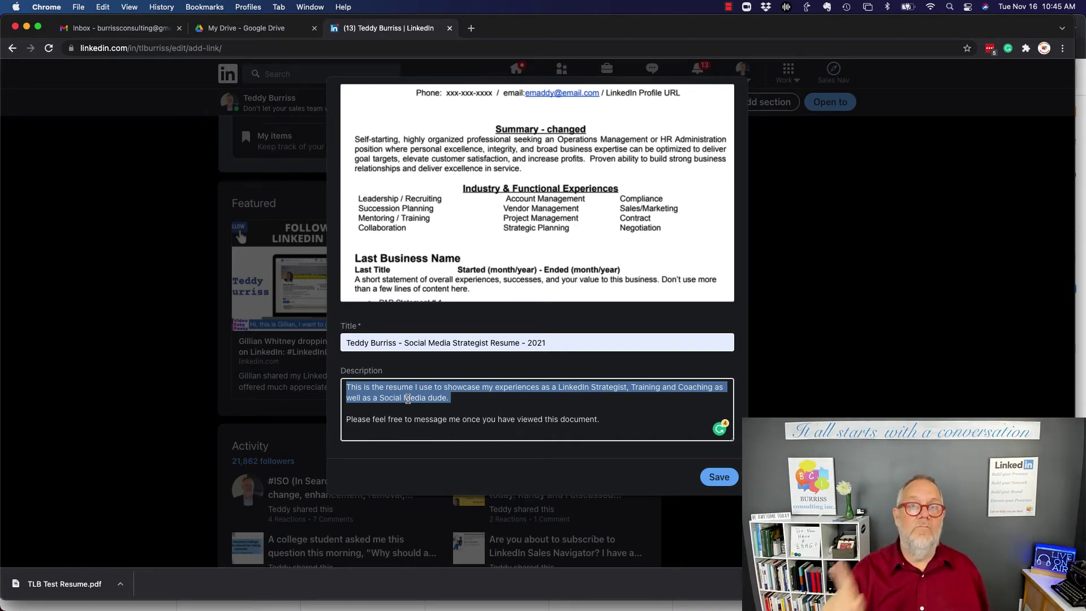
left_click(428, 398)
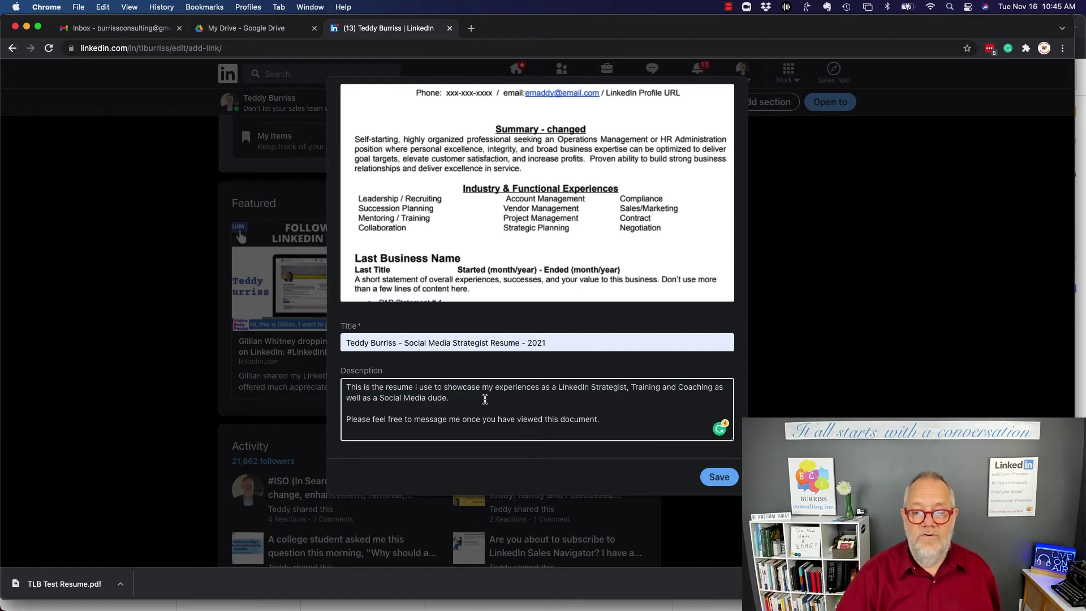
Save the résumé link to the Featured section.
left_click(711, 477)
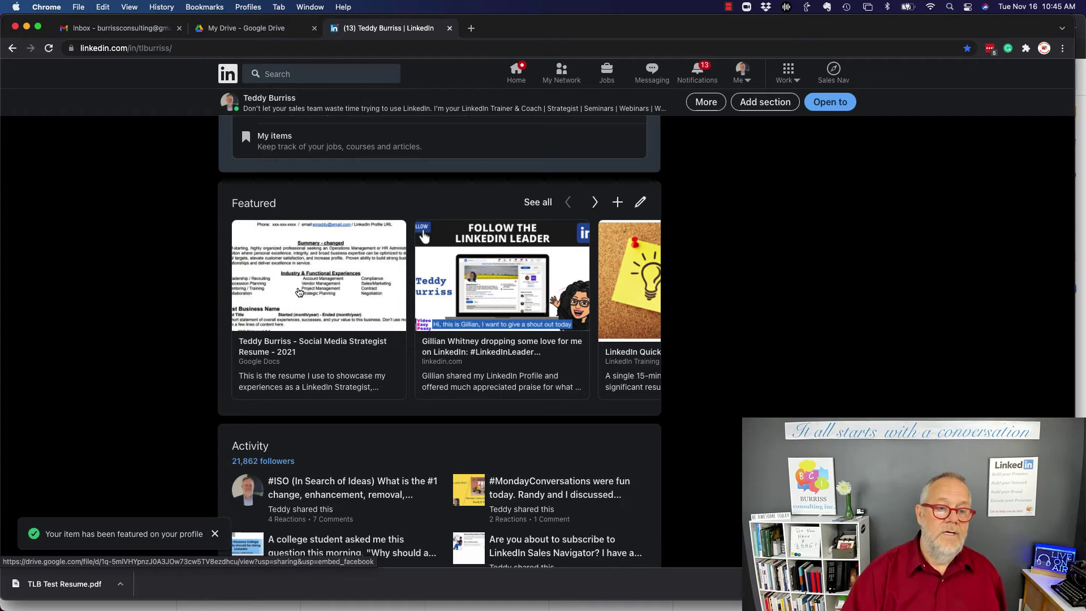
left_click(341, 300)
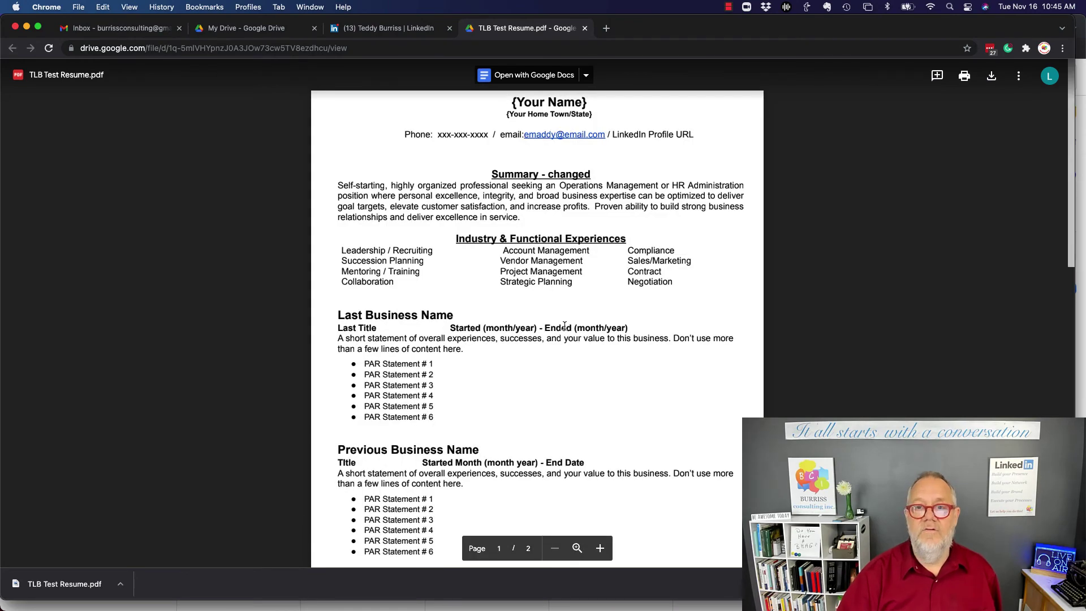
left_click(584, 28)
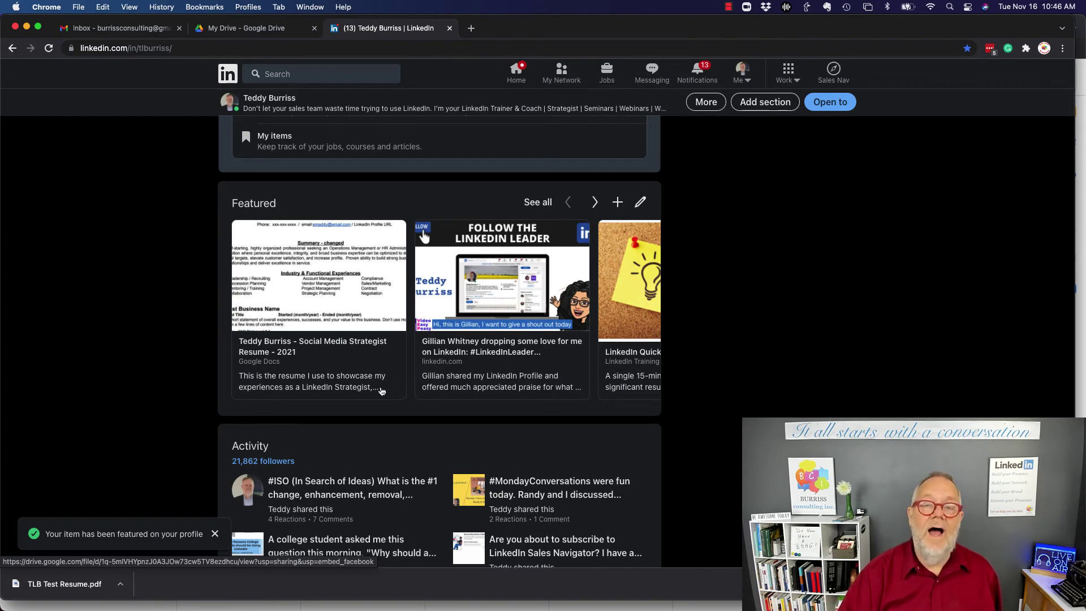
Open the full Featured list with 'See all'.
left_click(542, 204)
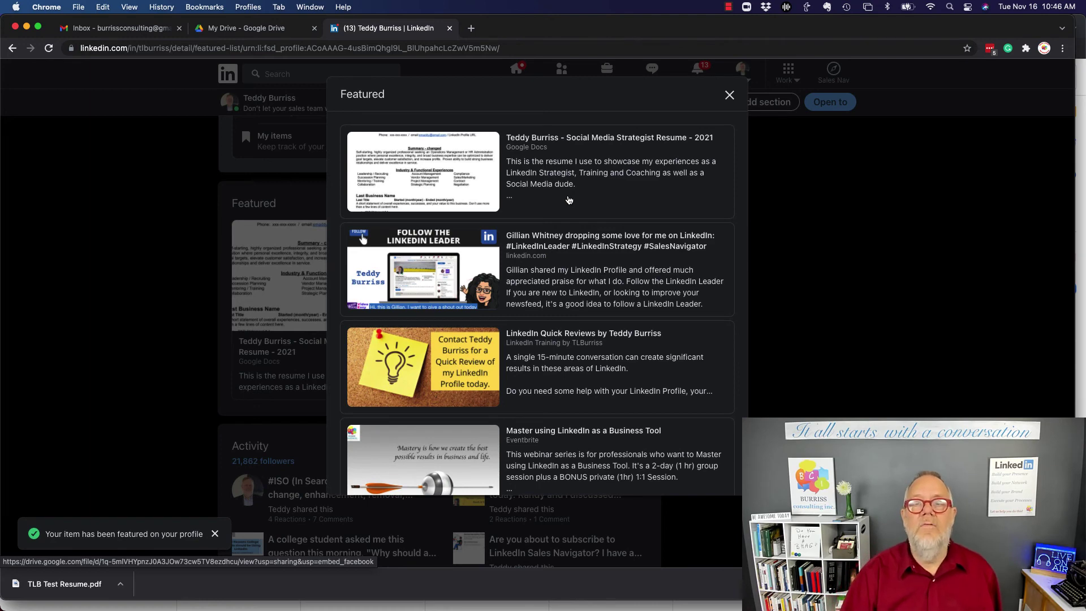
Close the full Featured list to return to the profile.
left_click(728, 95)
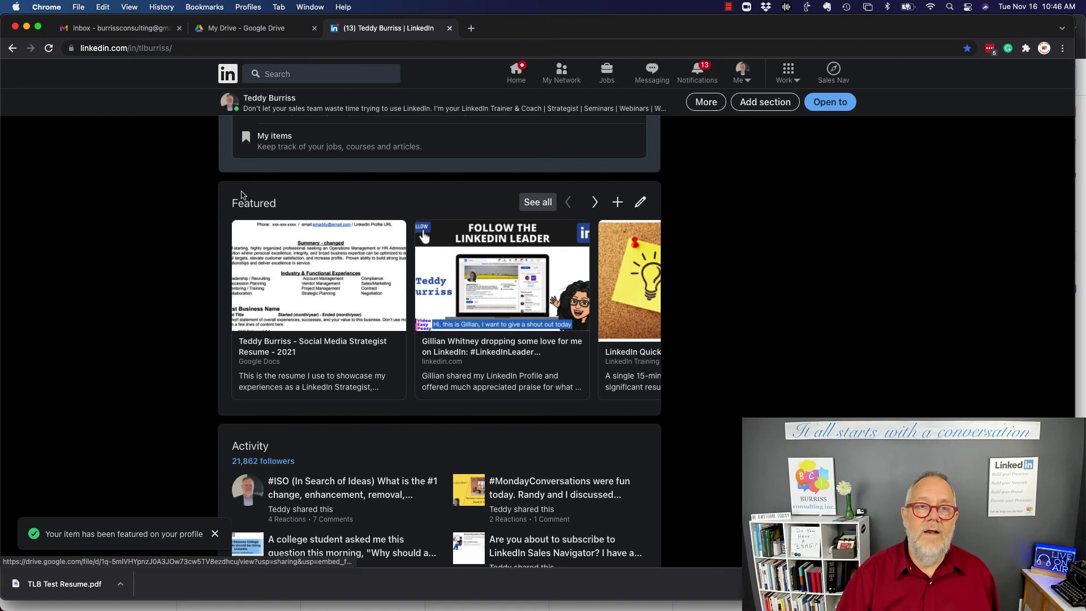